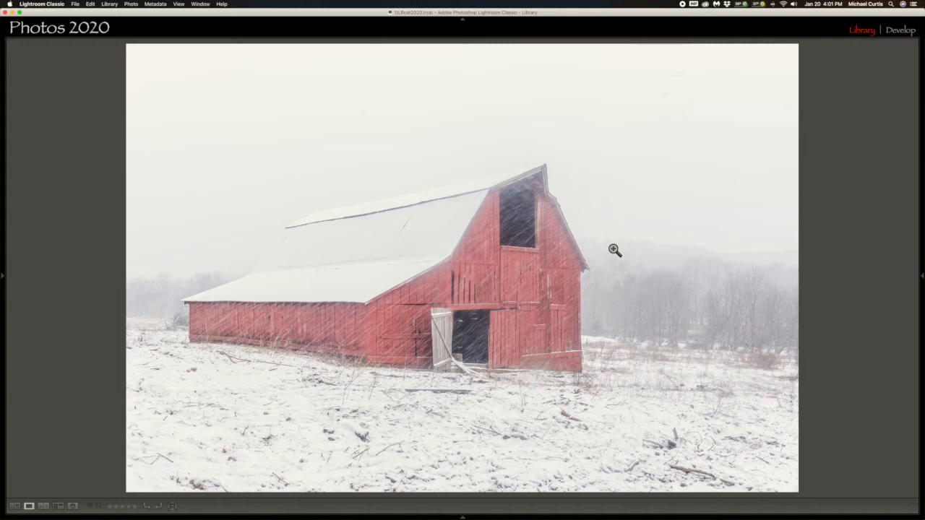
# Step: Browse the winter photos of the close-up red barn, the snowy bluff trail and the flooded river trees
pyautogui.press('Right')
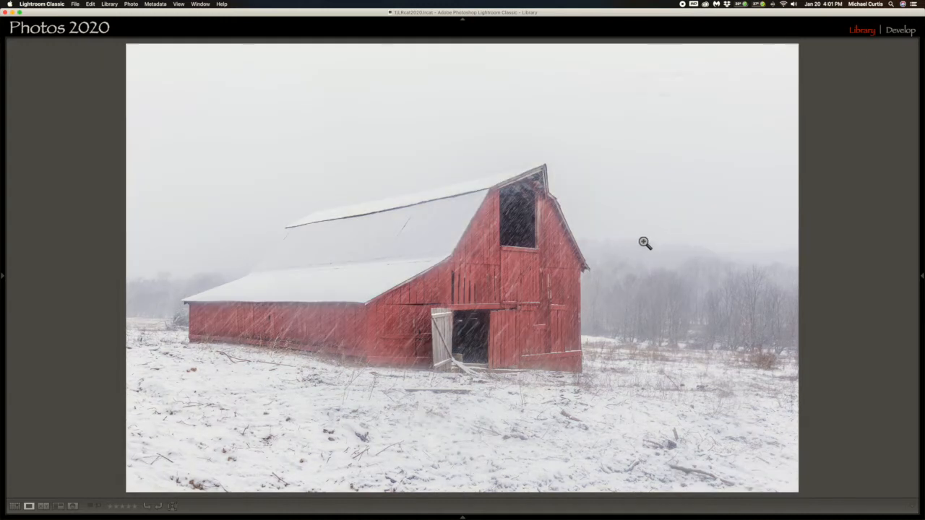
pyautogui.press('Right')
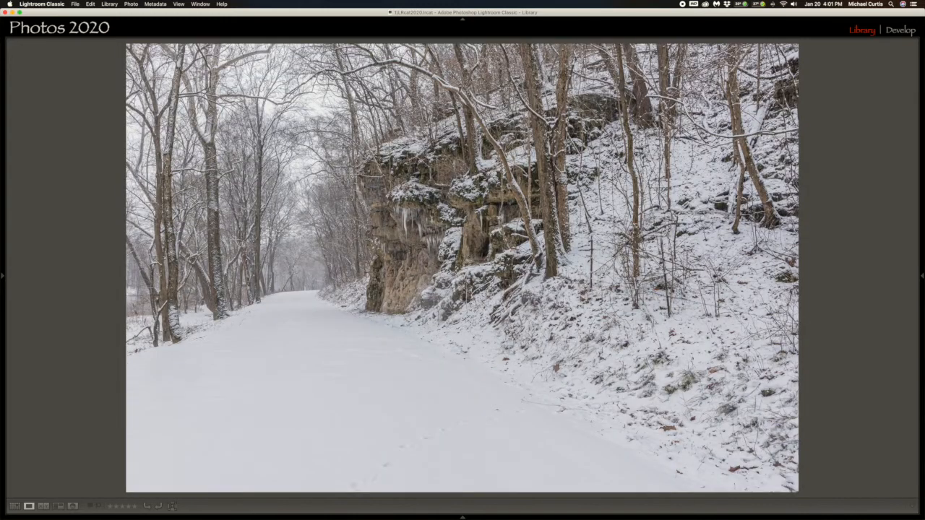
pyautogui.press('Right')
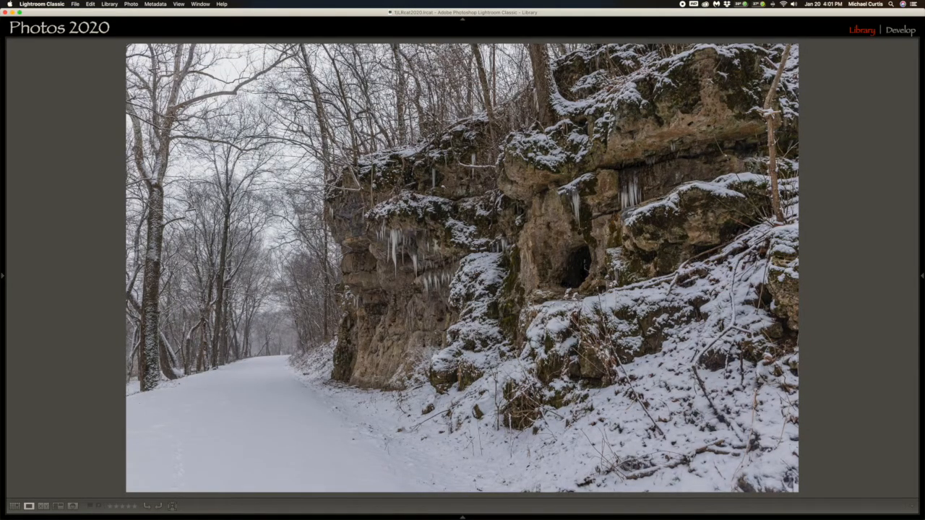
pyautogui.press('Right')
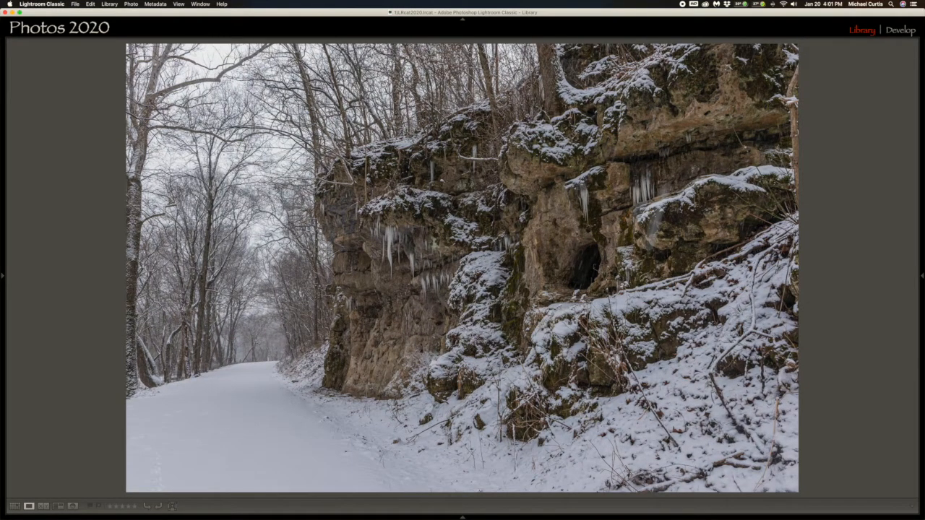
pyautogui.press('Right')
pyautogui.press('Right')
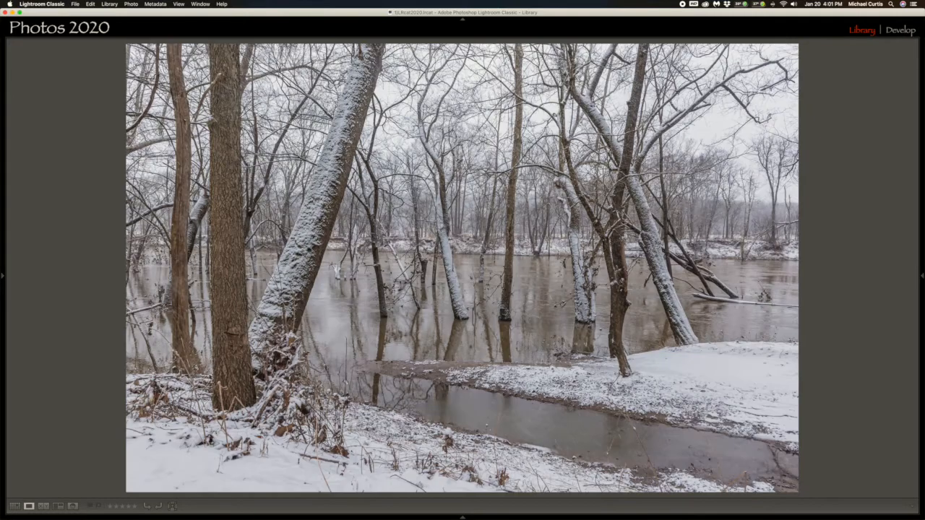
pyautogui.press('Left')
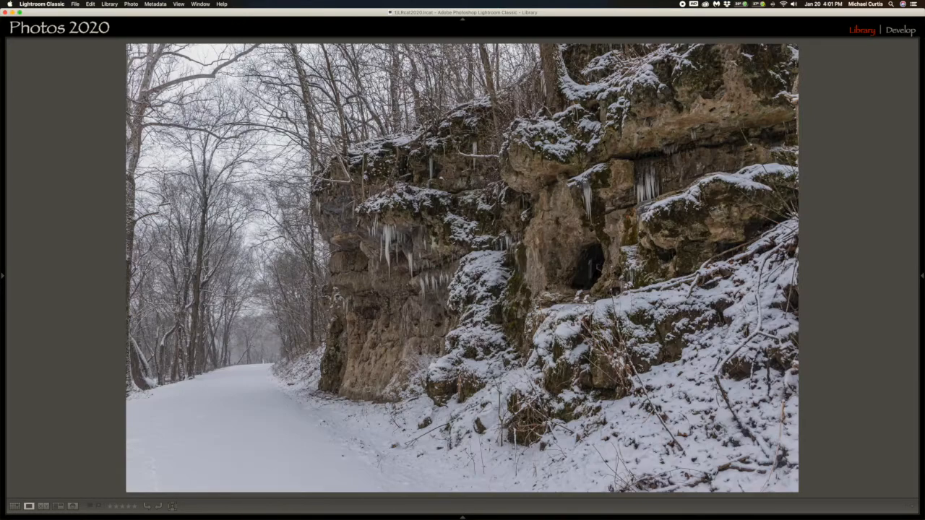
pyautogui.press('Left')
pyautogui.press('Left')
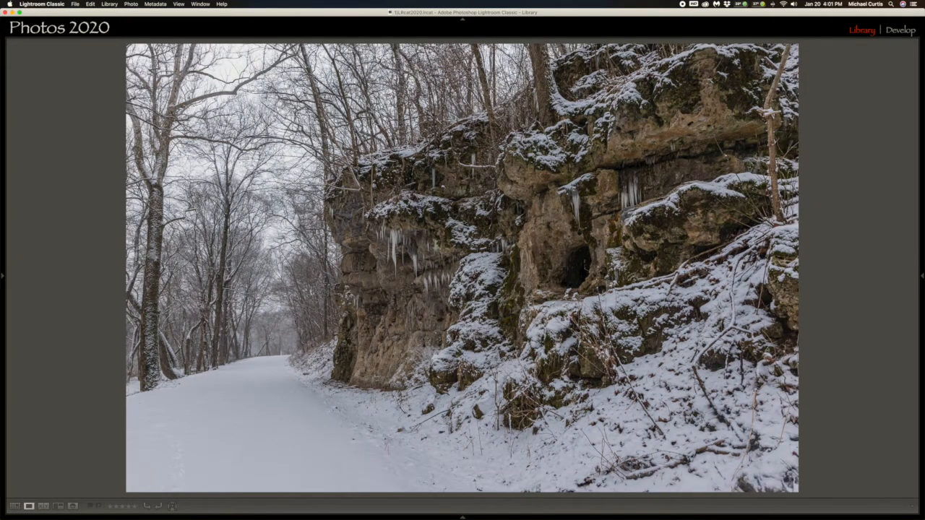
pyautogui.press('Left')
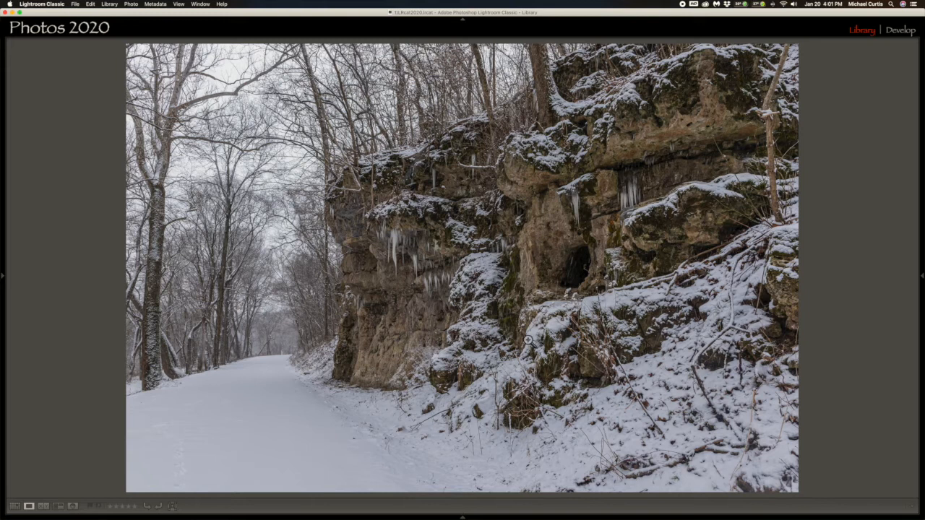
pyautogui.press('Left')
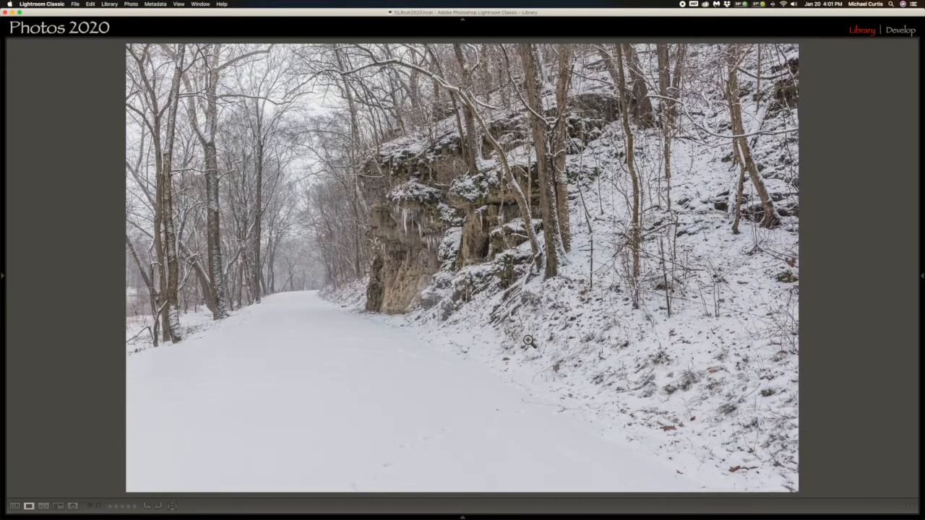
pyautogui.press('Left')
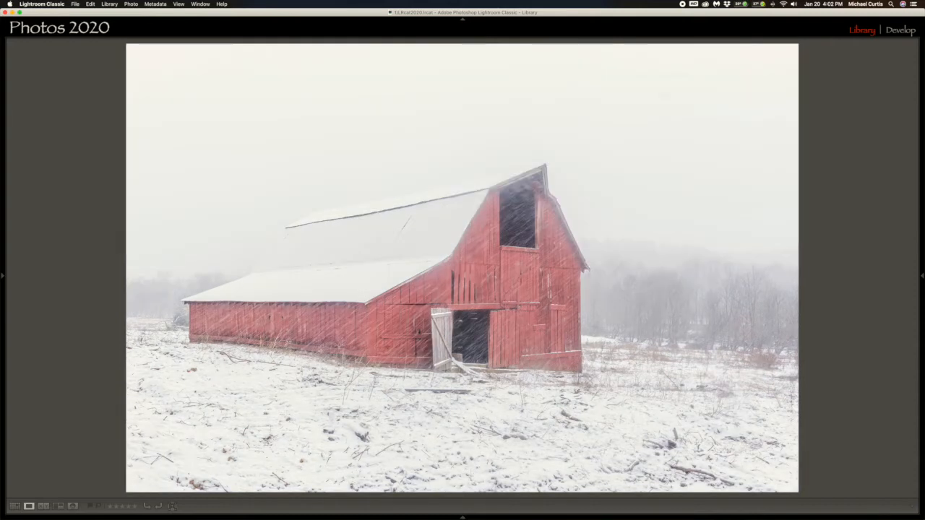
# Step: Compare the light and dark versions of the photo showing the distant red barn behind the puddle
pyautogui.press('Left')
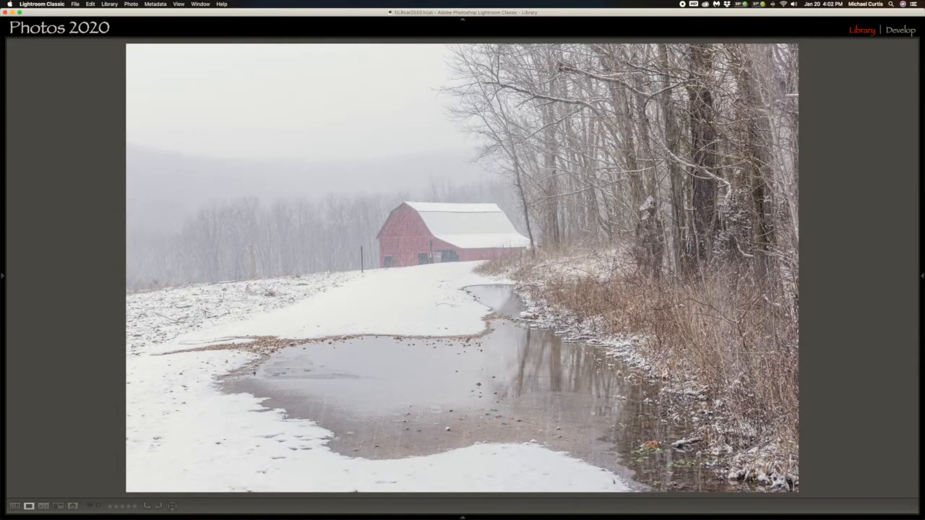
pyautogui.press('Left')
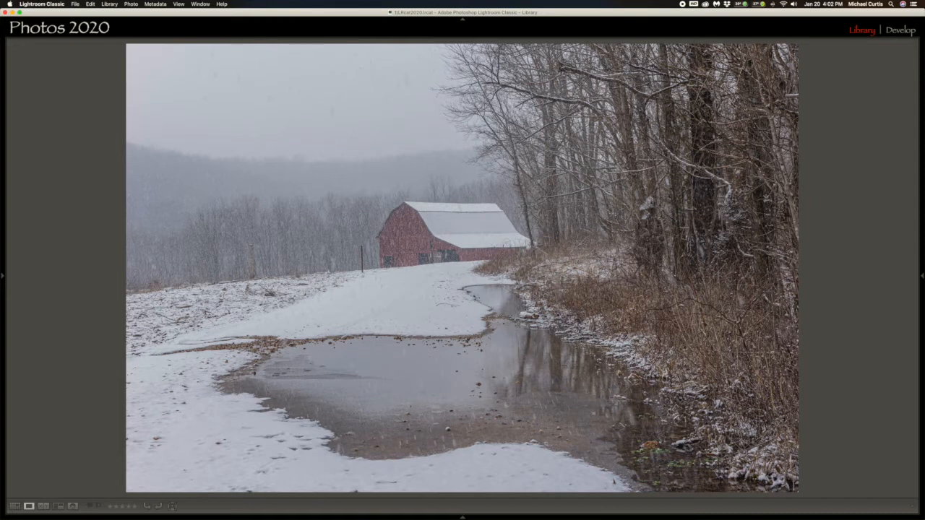
pyautogui.press('Right')
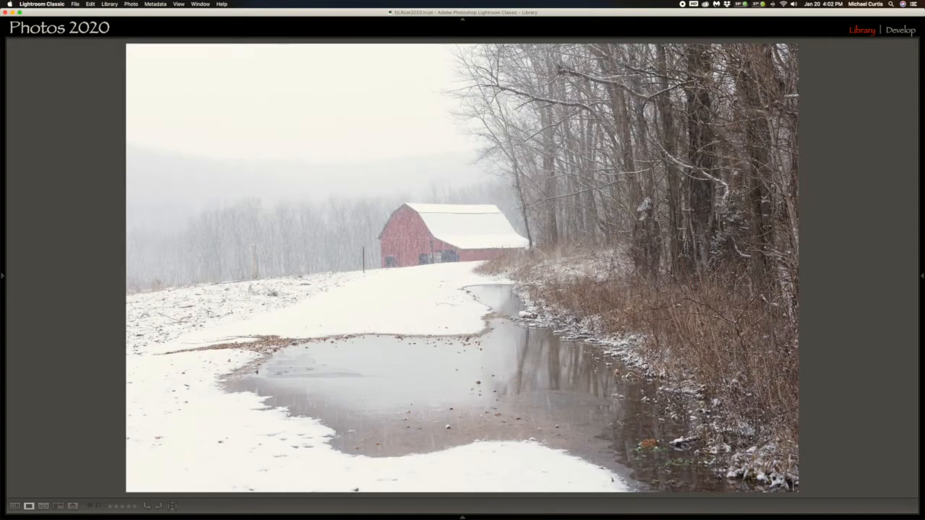
pyautogui.press('Right')
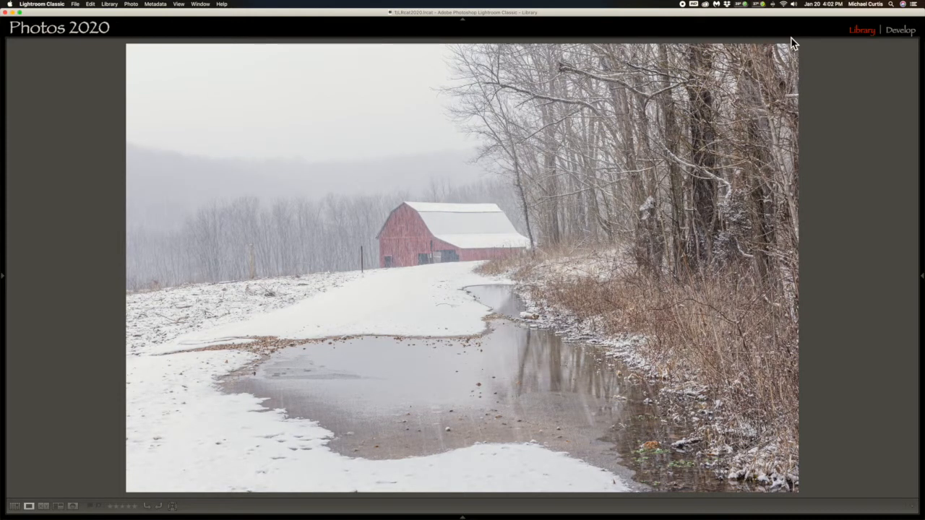
pyautogui.press('Right')
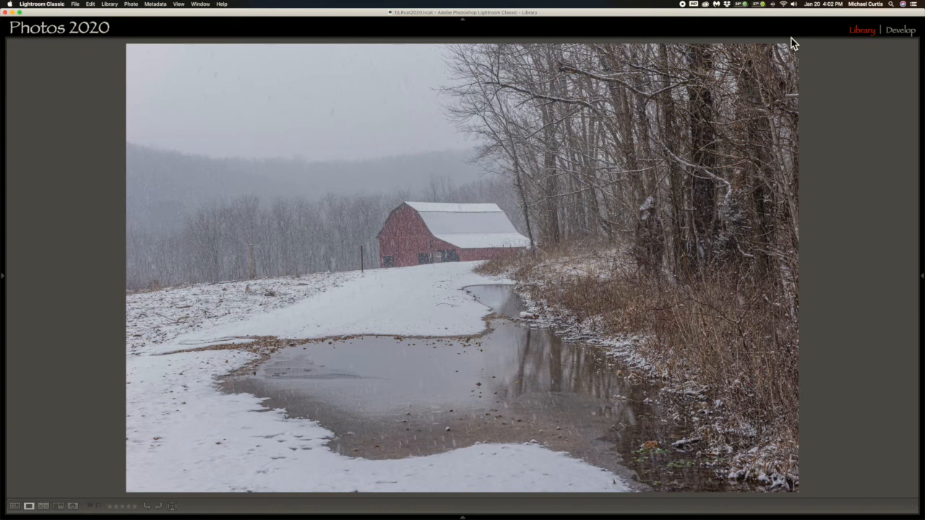
pyautogui.press('Right')
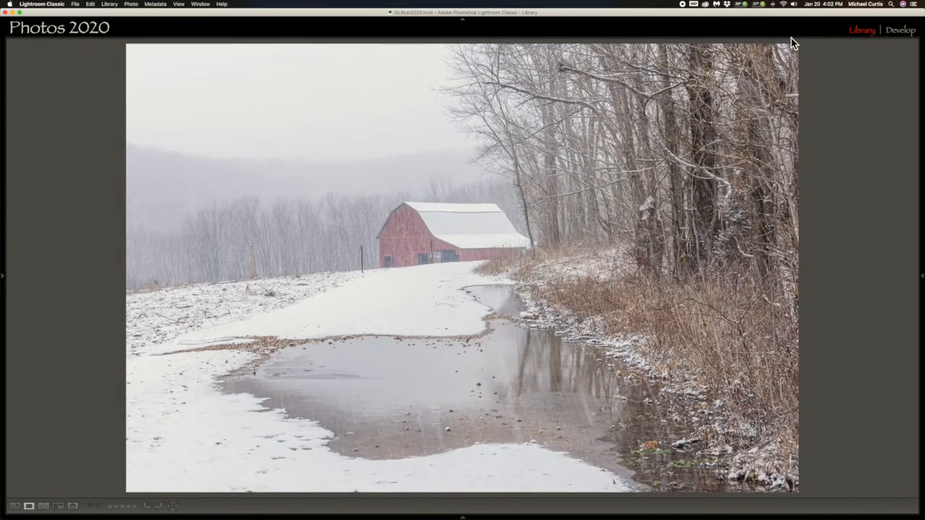
pyautogui.press('Right')
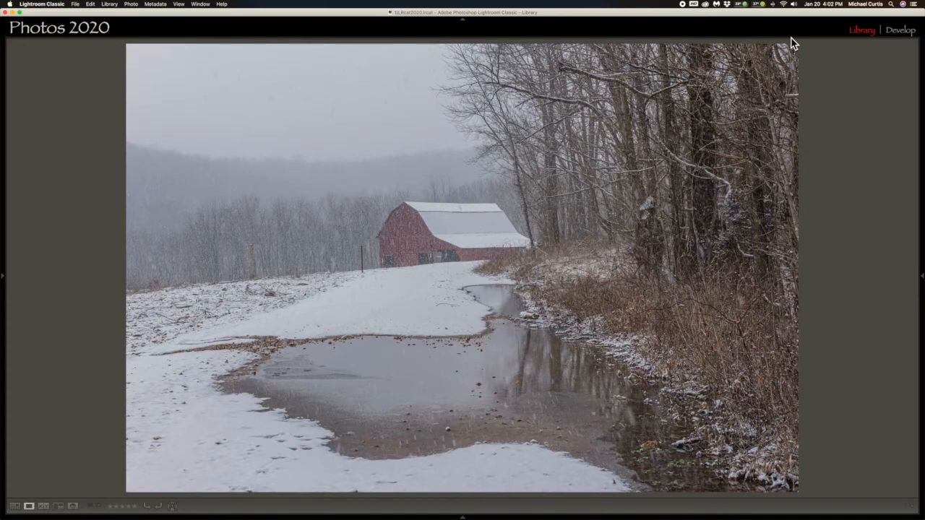
# Step: Open the dark barn-and-puddle photo in the Develop module and set Highlights to -88 and Exposure to +0.26
pyautogui.press('Tab')
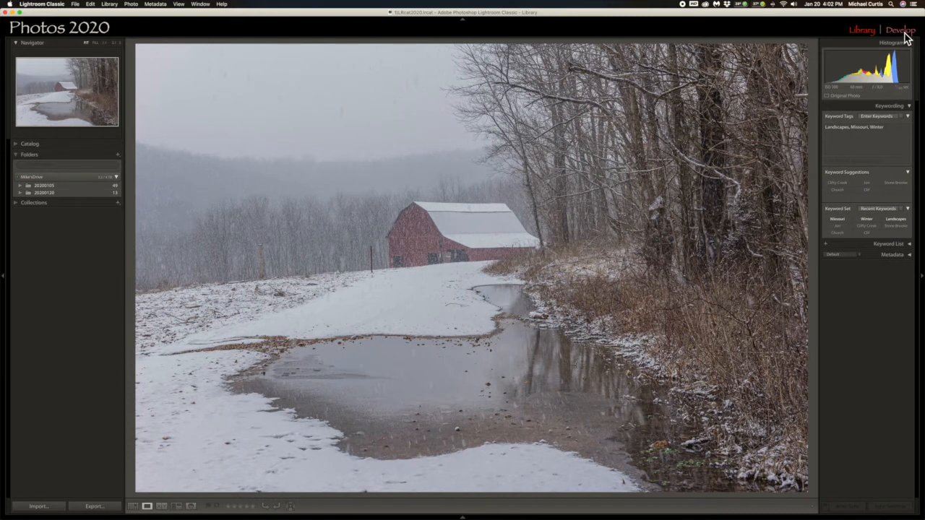
pyautogui.click(900, 30)
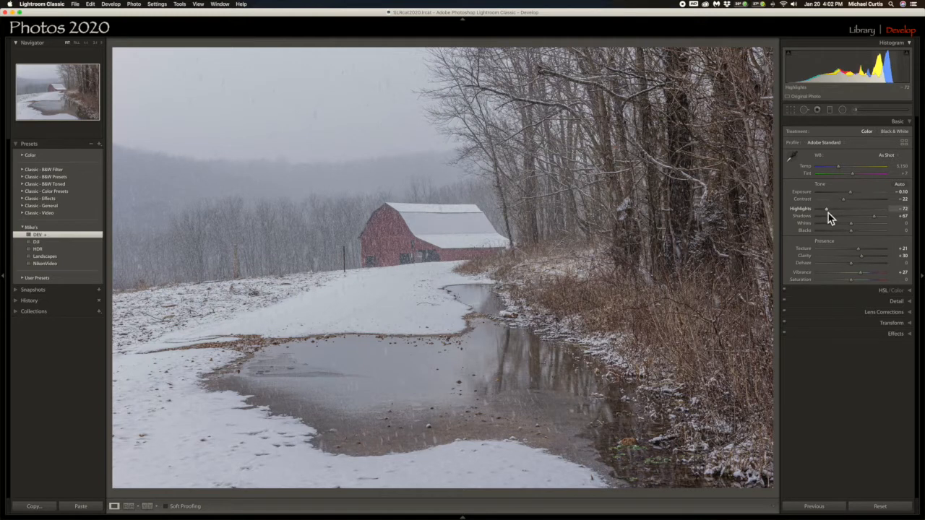
pyautogui.moveTo(828, 213); pyautogui.dragTo(804, 215)
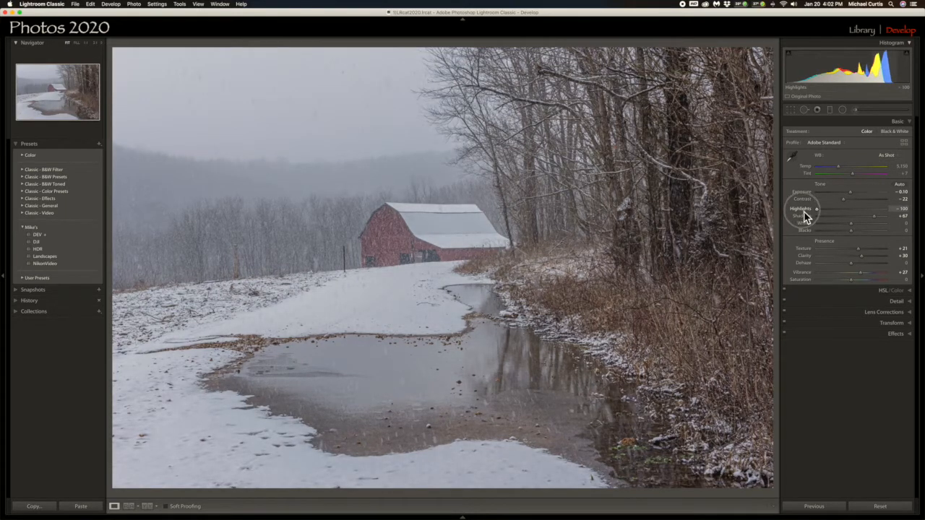
pyautogui.moveTo(815, 215); pyautogui.dragTo(822, 212)
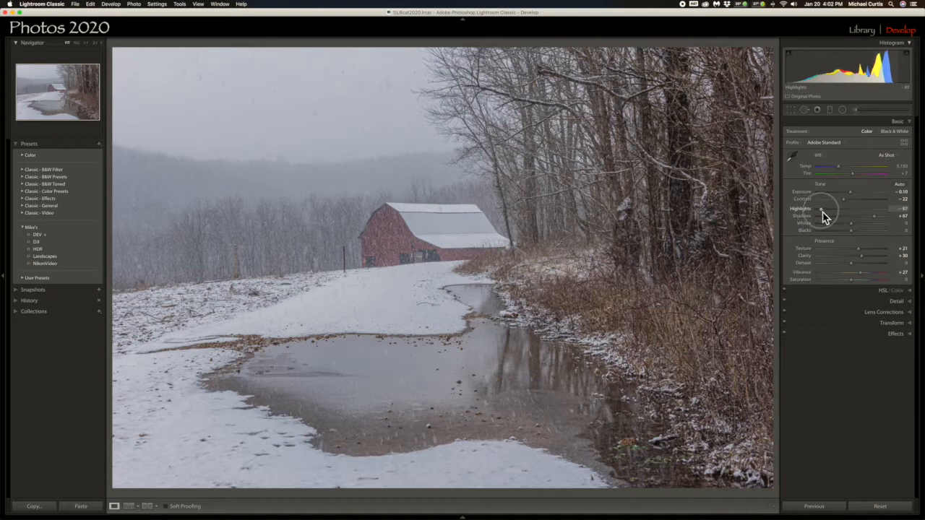
pyautogui.moveTo(856, 64); pyautogui.dragTo(864, 63)
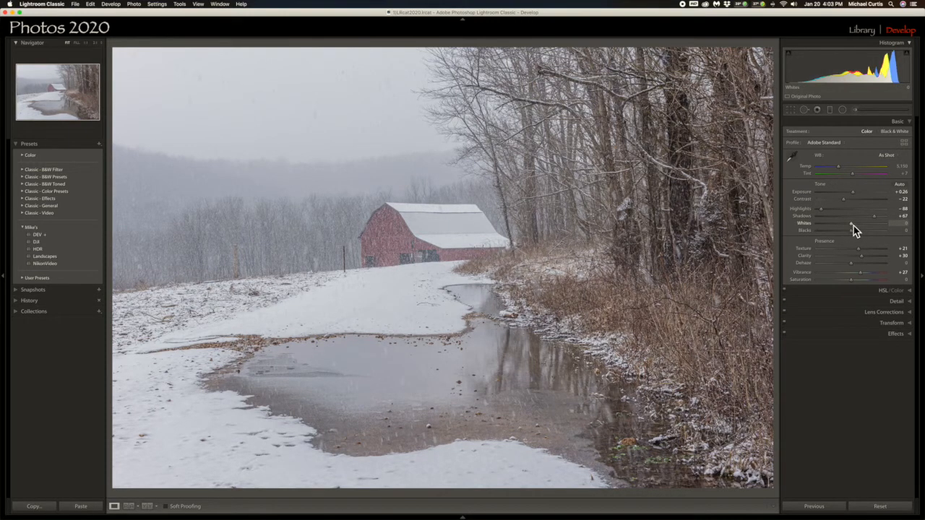
# Step: Set the photo's Whites to +29 and Blacks to -20, using the clipping preview as a guide
pyautogui.moveTo(853, 225)
pyautogui.mouseDown()
pyautogui.moveTo(883, 225)
pyautogui.moveTo(871, 226)
pyautogui.mouseUp()
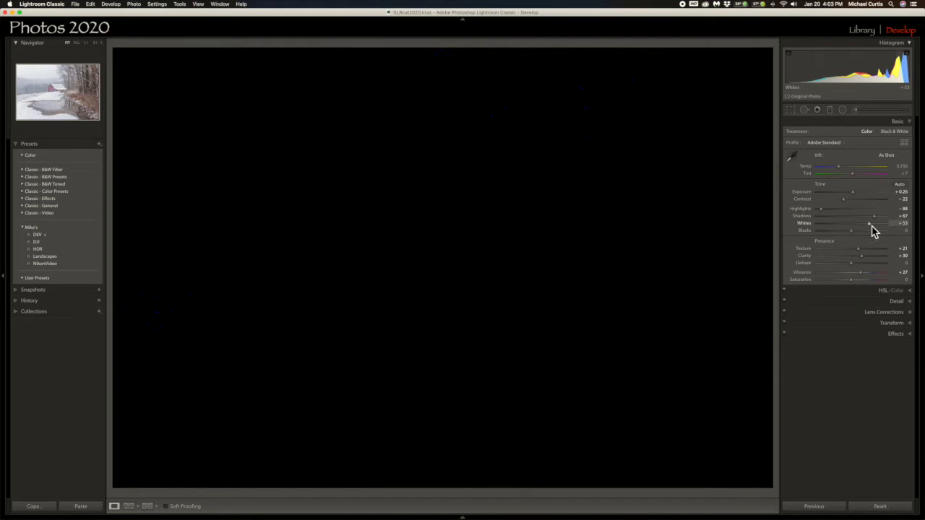
pyautogui.press('alt')
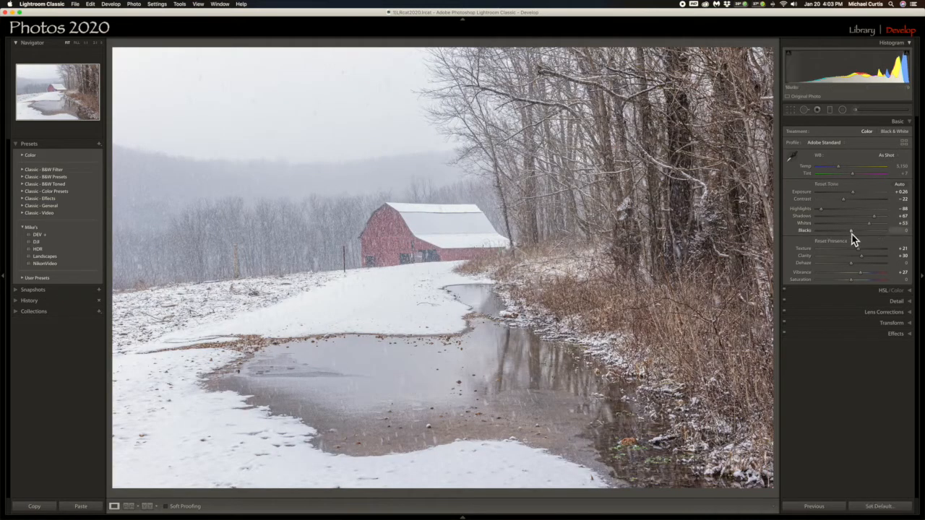
pyautogui.moveTo(853, 233)
pyautogui.mouseDown()
pyautogui.moveTo(838, 233)
pyautogui.moveTo(873, 225)
pyautogui.moveTo(864, 225)
pyautogui.mouseUp()
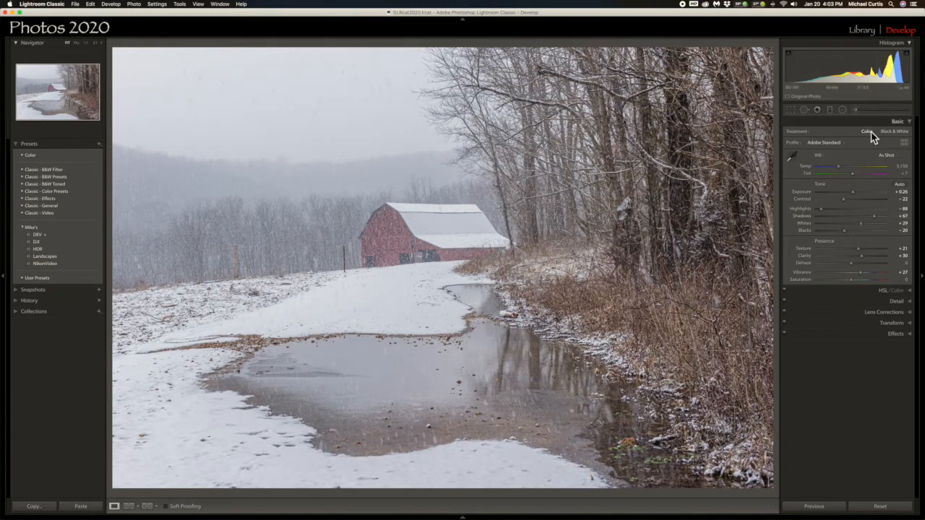
# Step: Sample the snowy barn roof as the neutral white balance target and adjust the temperature to 5,547
pyautogui.click(793, 157)
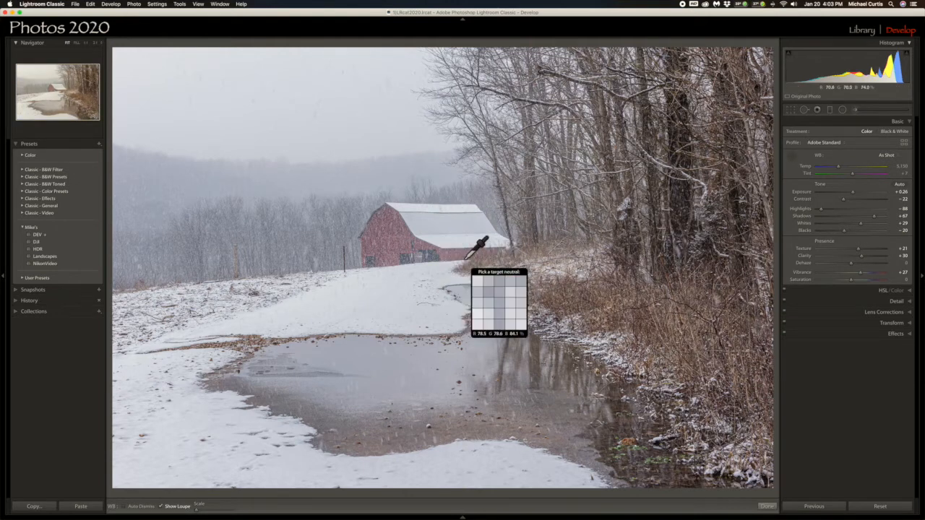
pyautogui.click(443, 224)
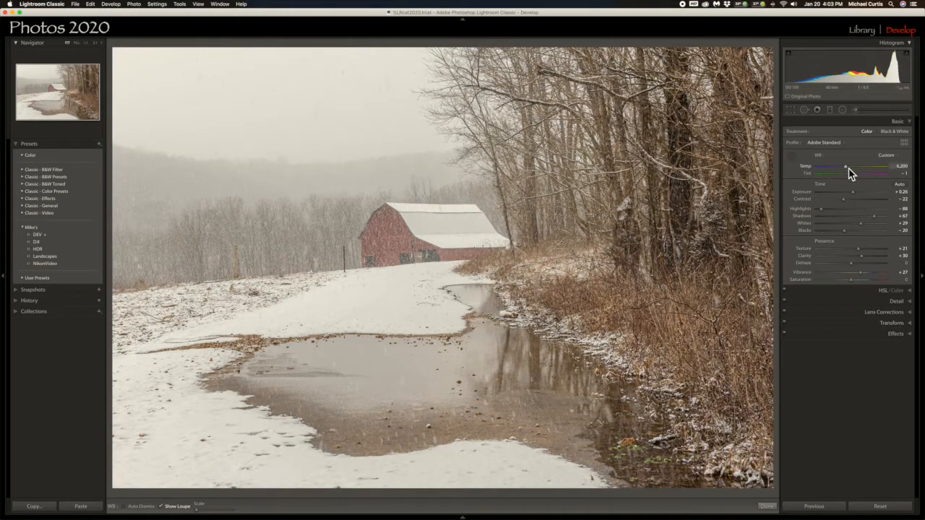
pyautogui.moveTo(850, 174); pyautogui.dragTo(844, 169)
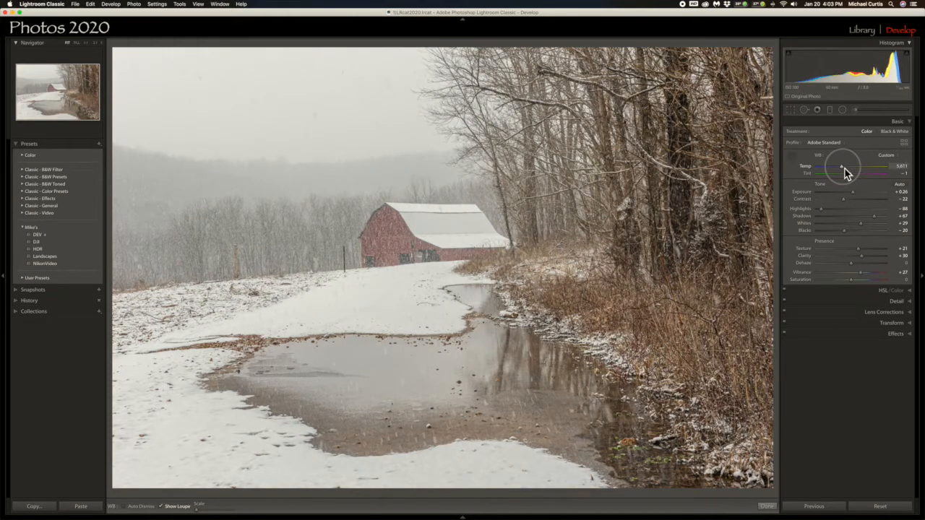
pyautogui.moveTo(846, 174); pyautogui.dragTo(846, 174)
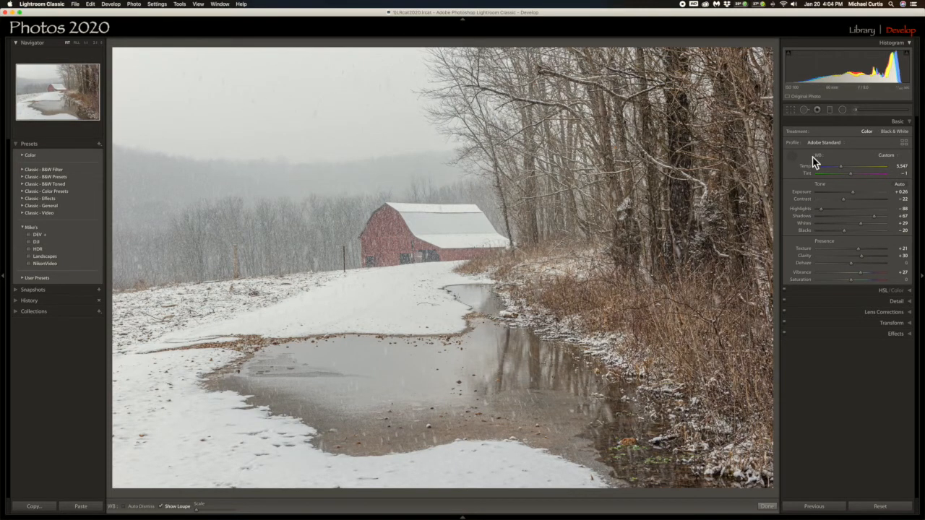
pyautogui.click(794, 159)
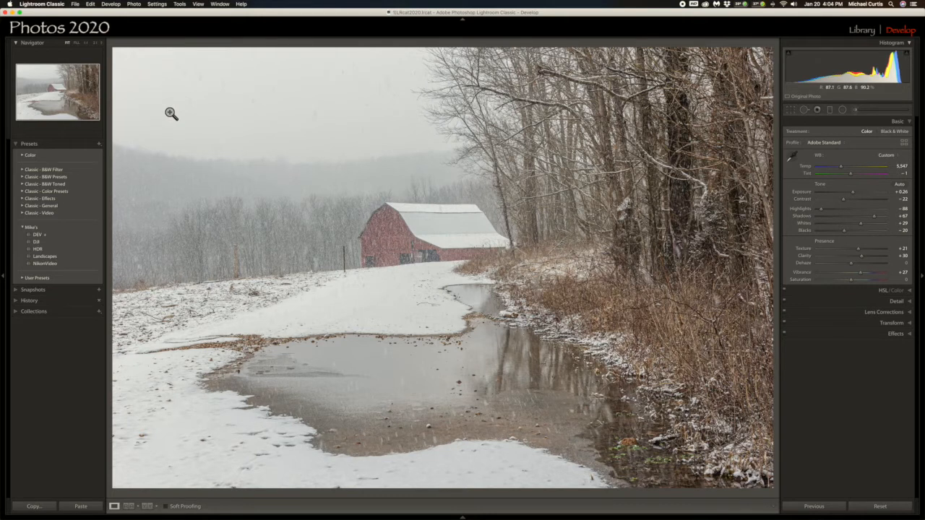
# Step: Crop the photo tighter around the barn and puddle at the original aspect ratio and straighten it by 1.20 degrees
pyautogui.press('r')
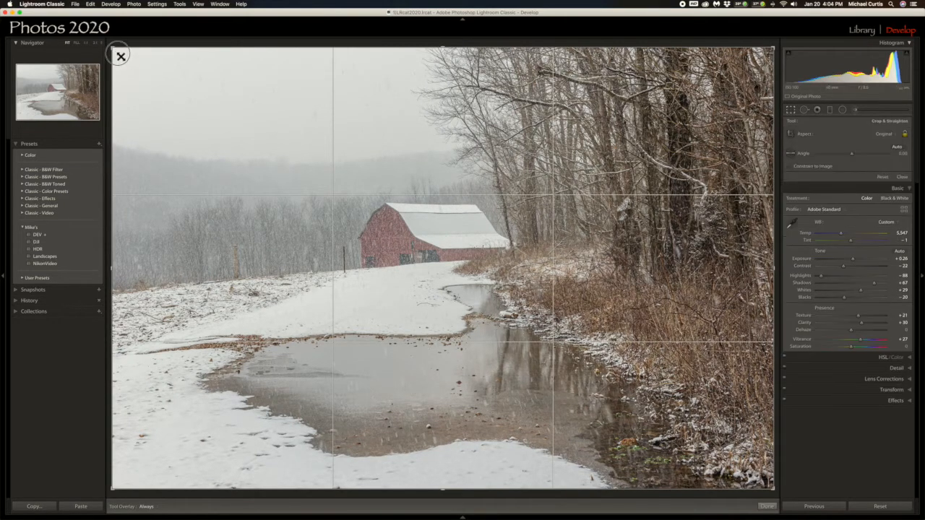
pyautogui.click(142, 86)
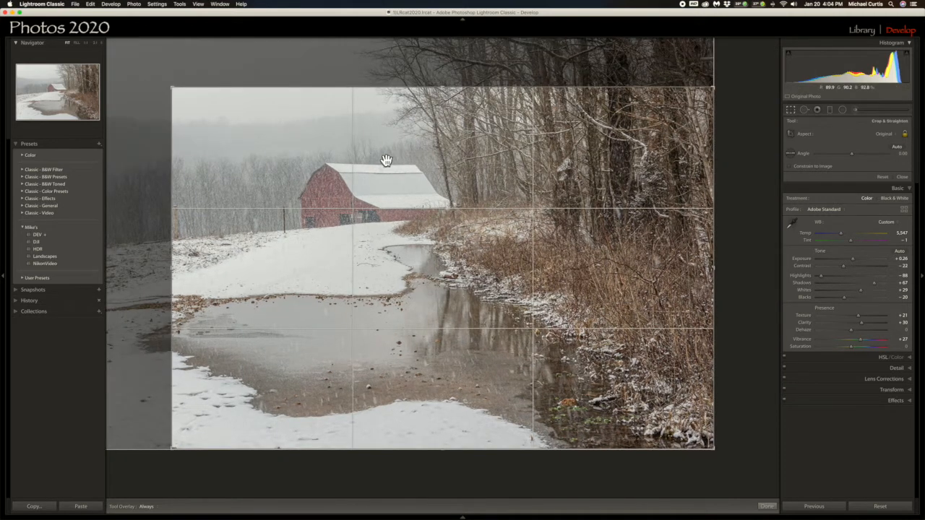
pyautogui.moveTo(384, 149); pyautogui.dragTo(406, 155)
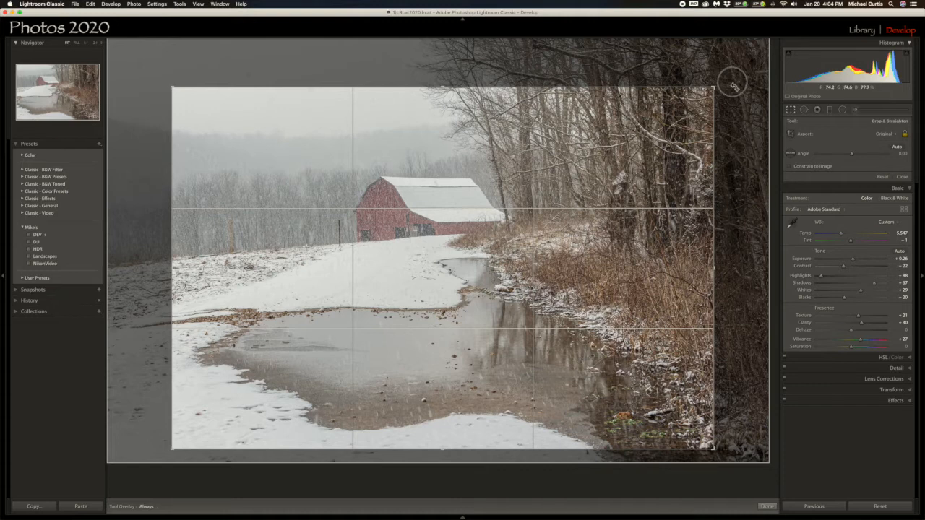
pyautogui.moveTo(728, 90); pyautogui.dragTo(734, 96)
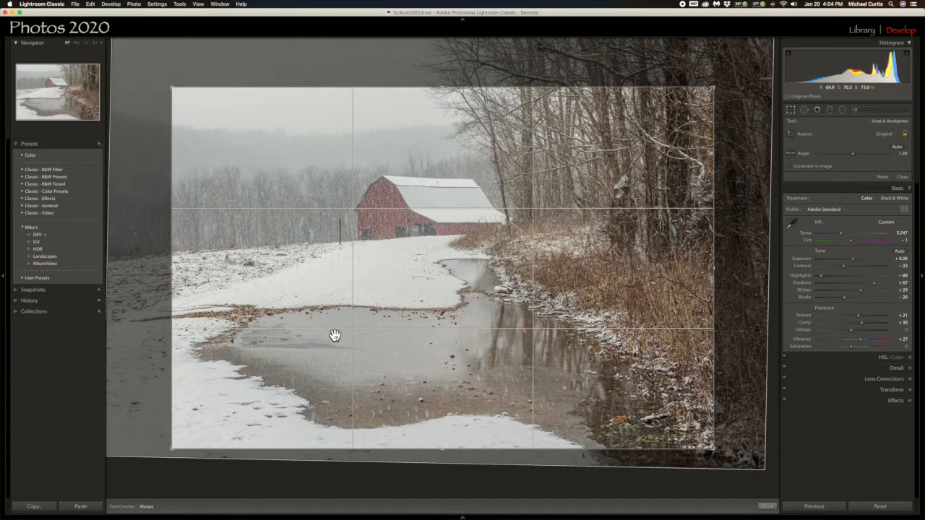
pyautogui.press('Return')
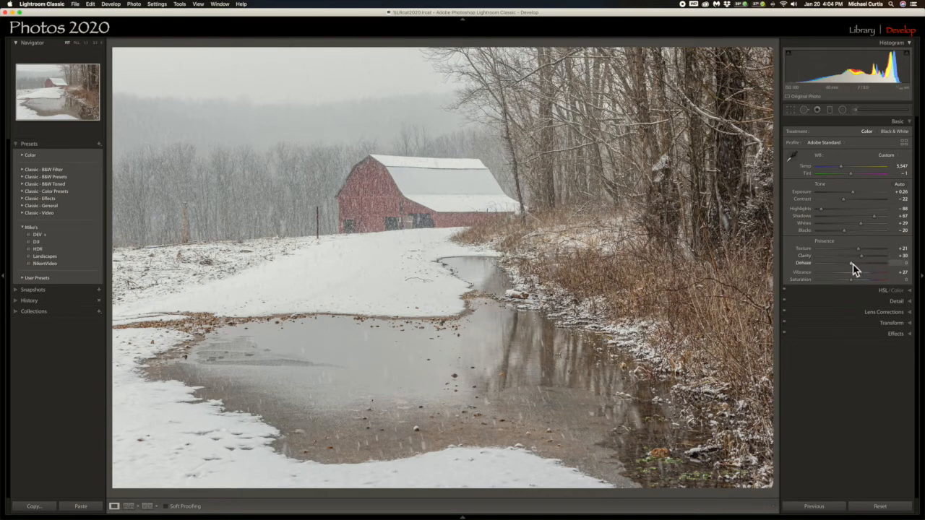
# Step: Set the barn photo's Dehaze to +26
pyautogui.moveTo(853, 263); pyautogui.dragTo(875, 267)
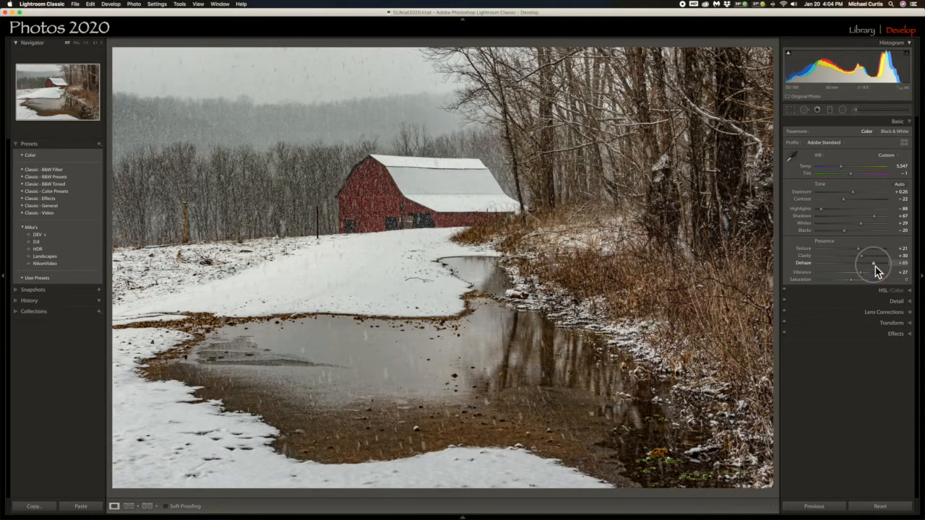
pyautogui.moveTo(875, 267); pyautogui.dragTo(857, 266)
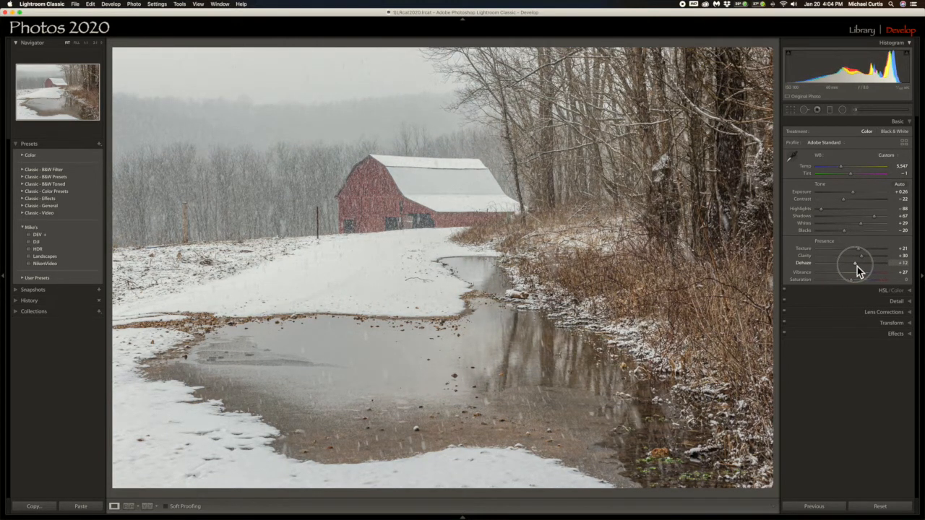
pyautogui.moveTo(857, 266); pyautogui.dragTo(859, 266)
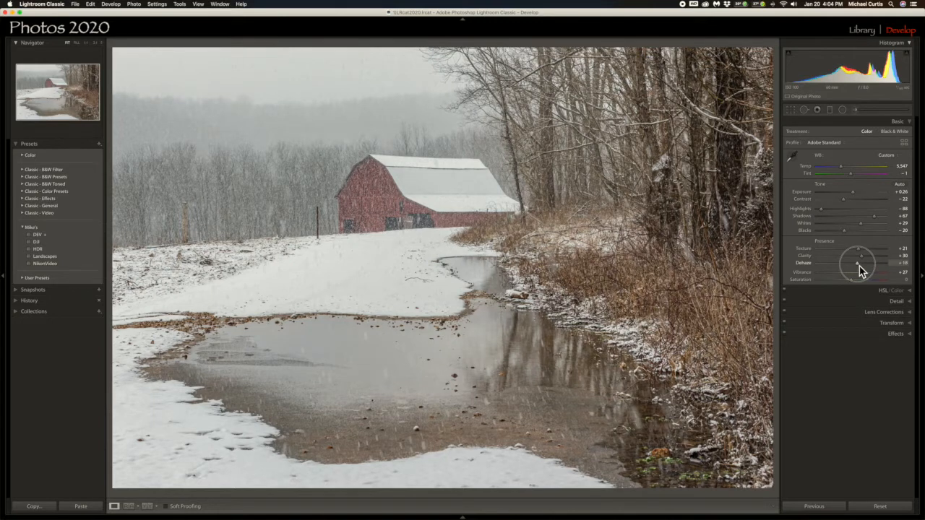
pyautogui.moveTo(859, 266); pyautogui.dragTo(862, 266)
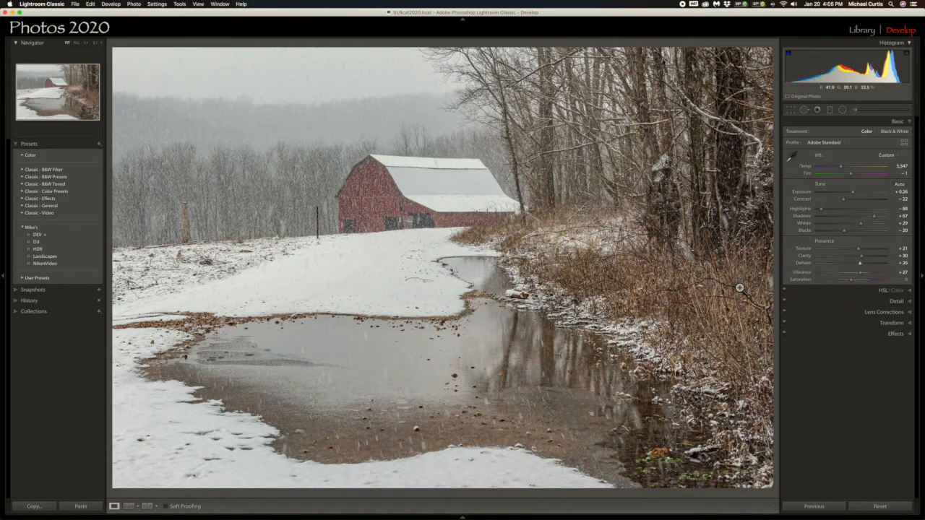
# Step: Inspect the falling snow around the barn up close and set the photo's Exposure to +0.60 and Saturation to +38
pyautogui.click(325, 264)
pyautogui.moveTo(469, 202); pyautogui.dragTo(458, 339)
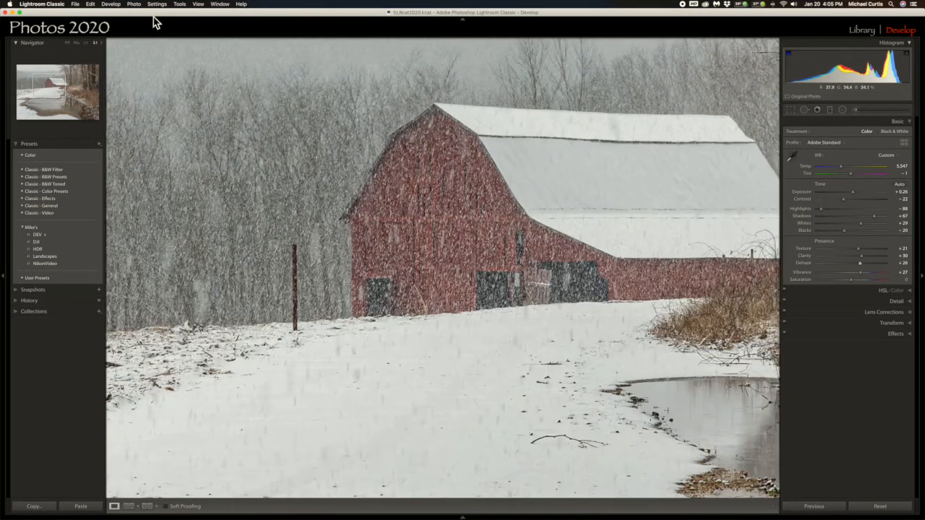
pyautogui.click(68, 45)
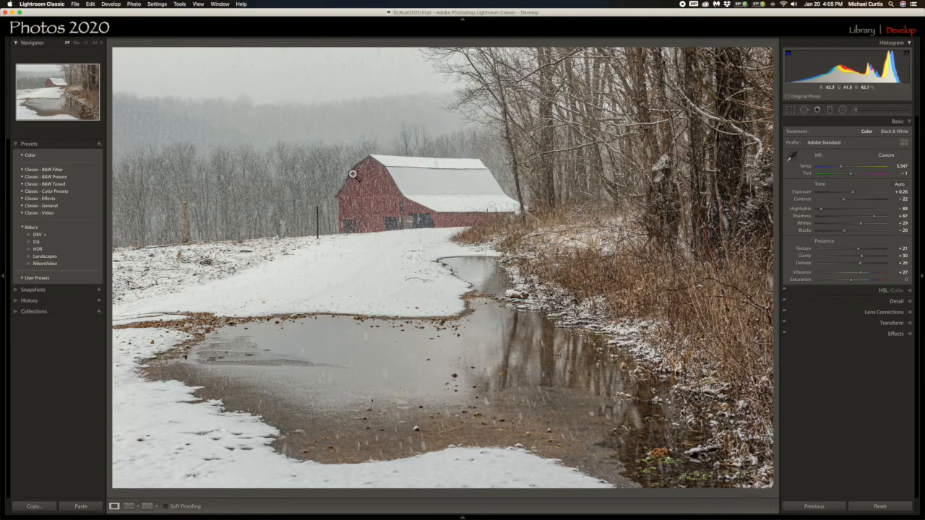
pyautogui.moveTo(842, 69)
pyautogui.mouseDown()
pyautogui.moveTo(867, 69)
pyautogui.moveTo(855, 63)
pyautogui.mouseUp()
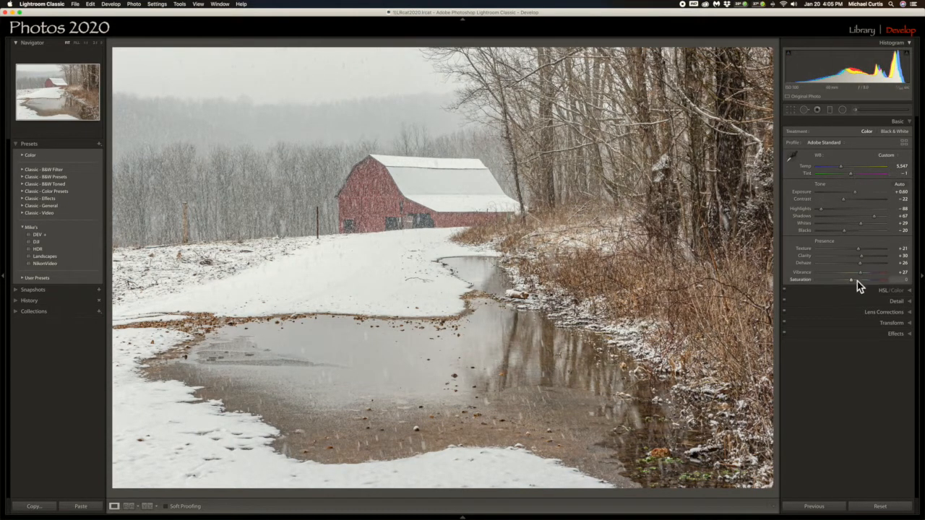
pyautogui.moveTo(853, 282); pyautogui.dragTo(865, 285)
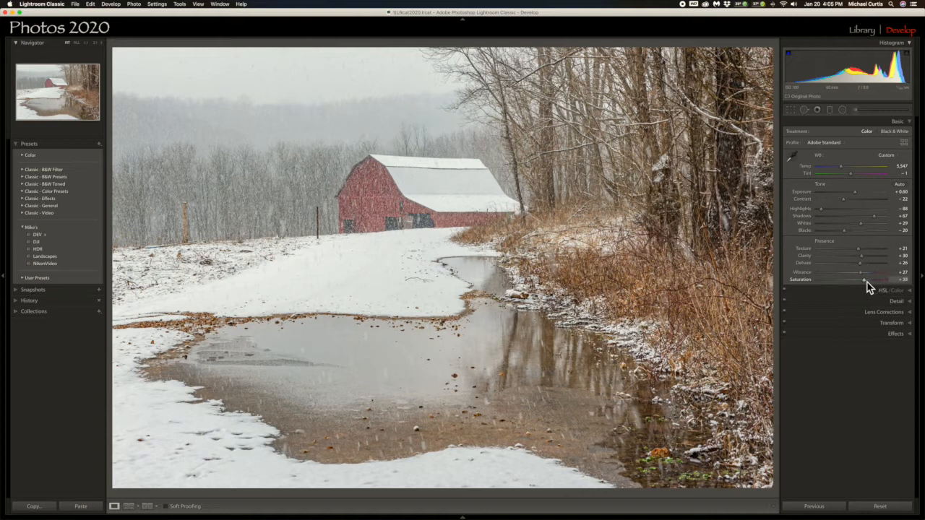
# Step: Add a radial filter with Invert off, centre it on the barn and flatten it into a wide ellipse around the building
pyautogui.click(842, 111)
pyautogui.moveTo(363, 181); pyautogui.dragTo(479, 275)
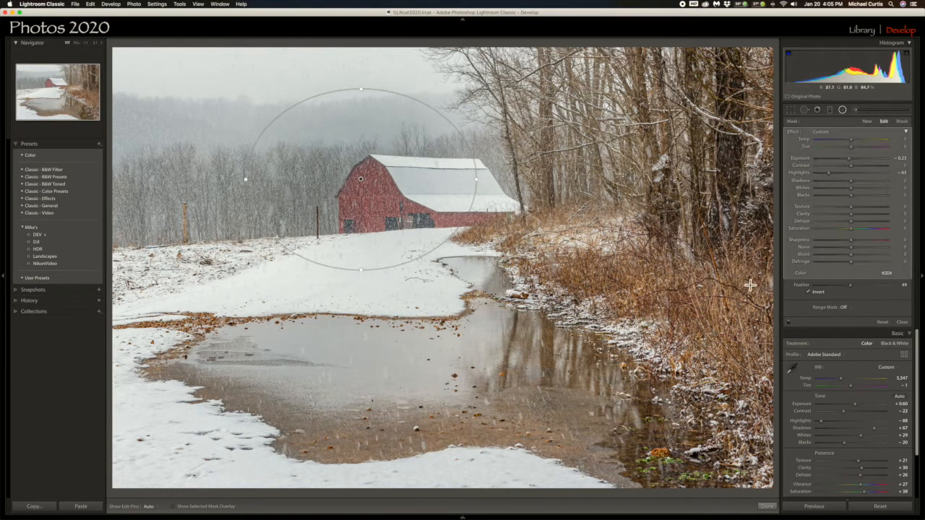
pyautogui.click(810, 292)
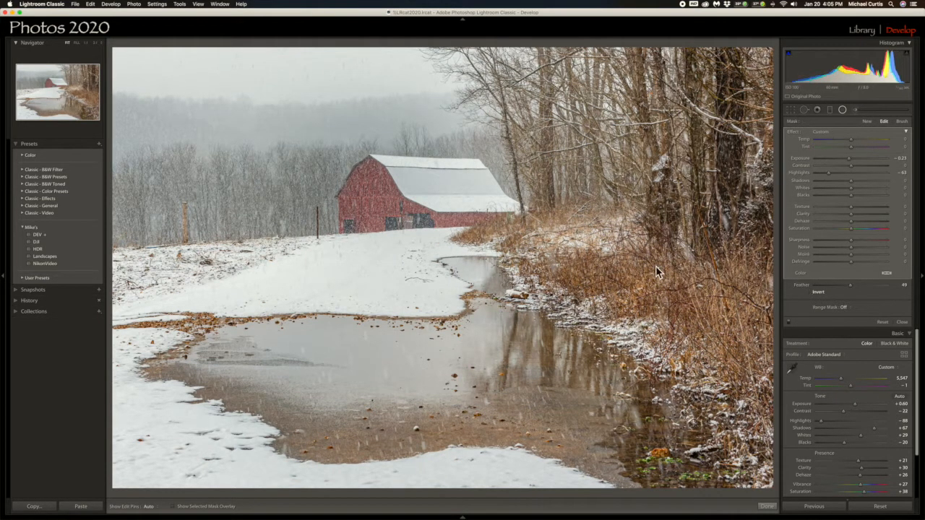
pyautogui.moveTo(342, 176); pyautogui.dragTo(399, 185)
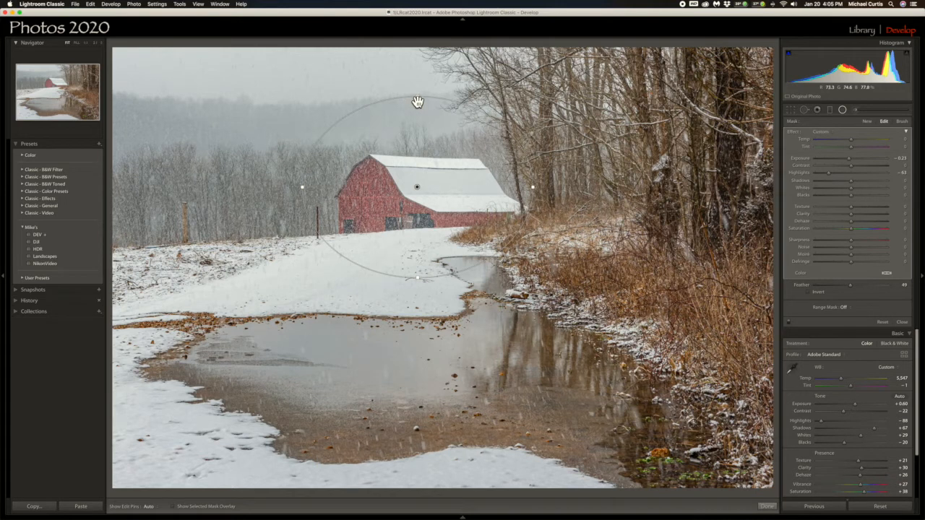
pyautogui.moveTo(423, 119); pyautogui.dragTo(422, 128)
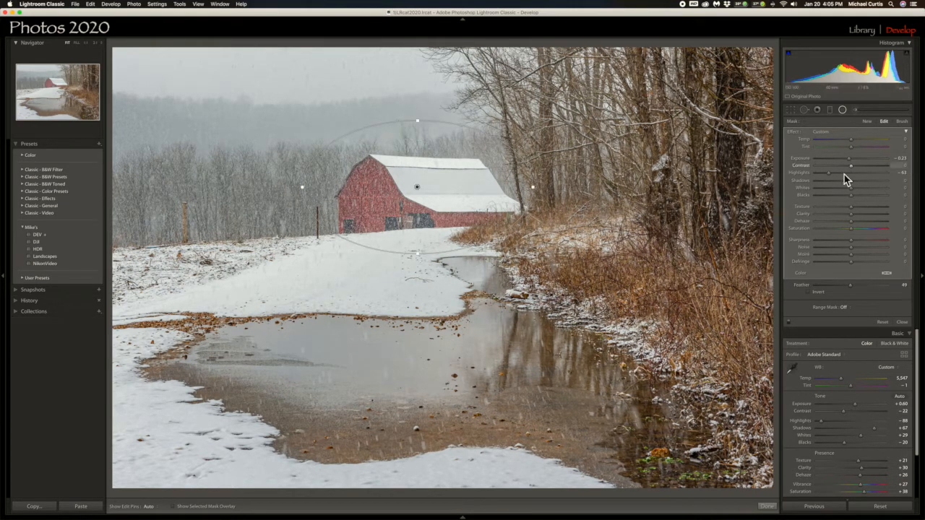
# Step: Reset the radial filter's Highlights to 0 and set its Exposure to -0.31 and Saturation to -20
pyautogui.doubleClick(810, 173)
pyautogui.moveTo(849, 160); pyautogui.dragTo(849, 161)
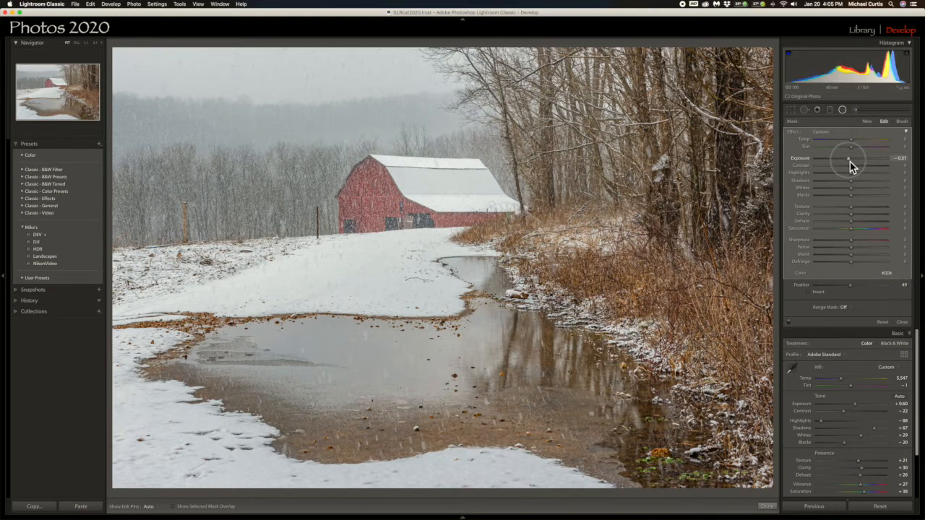
pyautogui.moveTo(850, 232); pyautogui.dragTo(849, 232)
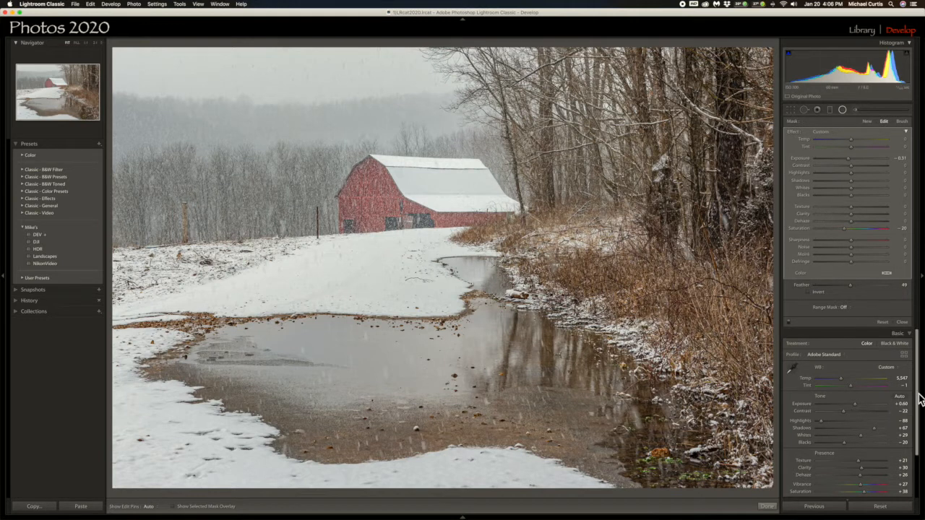
# Step: Add a post-crop vignette with Amount -10, Midpoint 9, Roundness -16 and Feather 70, using a hard edge to judge its shape
pyautogui.scroll(-3, 914, 405)
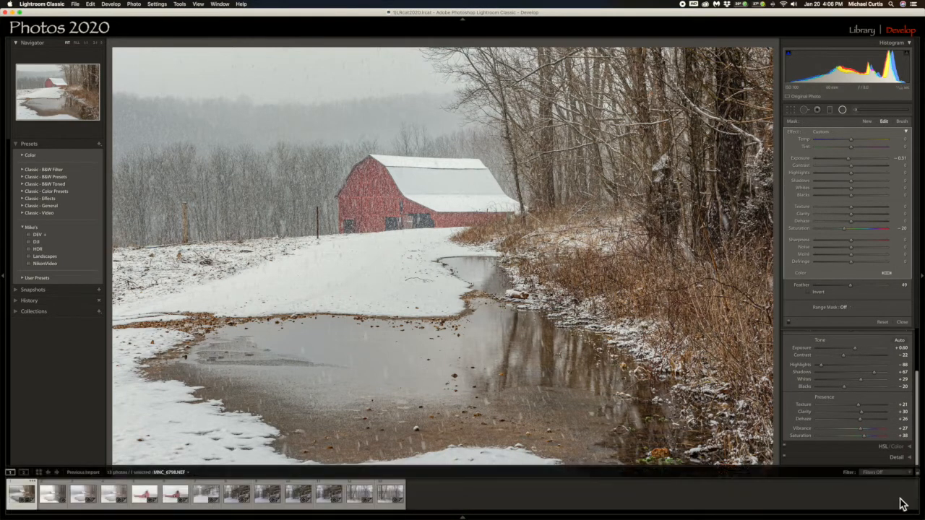
pyautogui.click(896, 496)
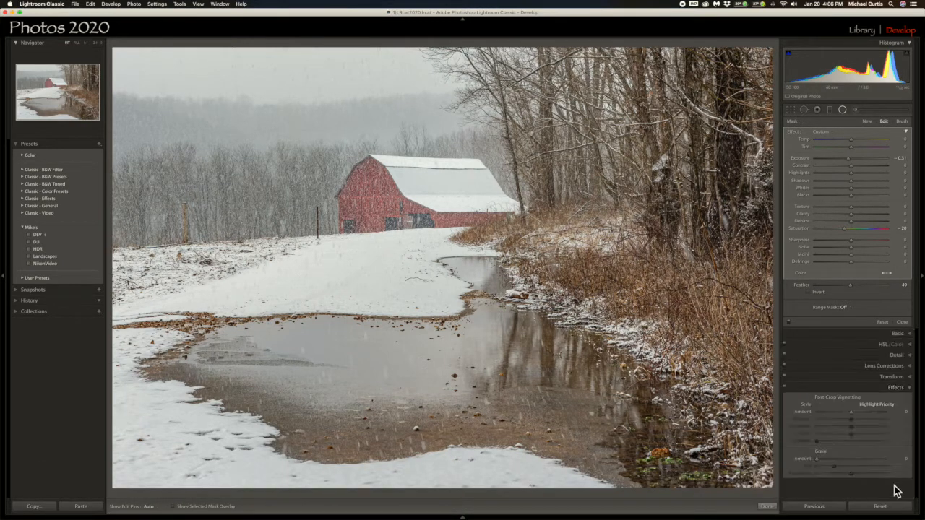
pyautogui.moveTo(853, 415); pyautogui.dragTo(840, 413)
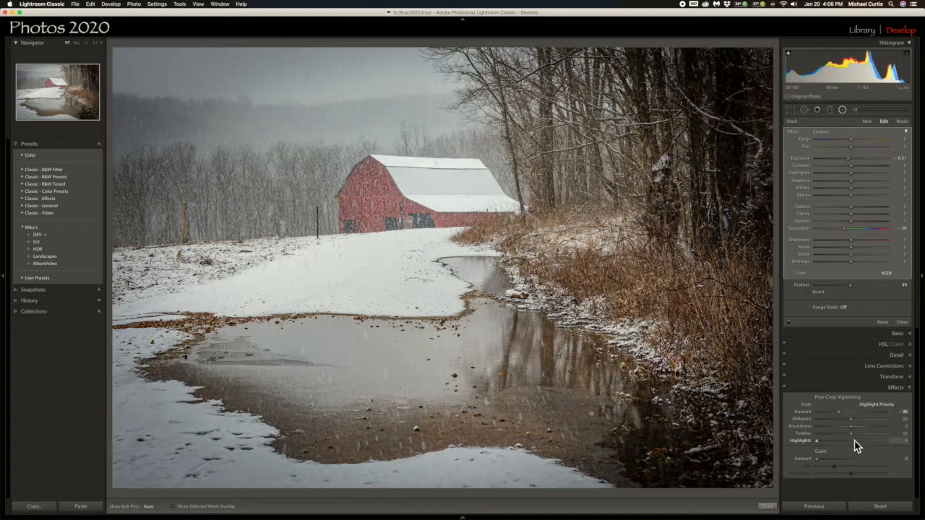
pyautogui.moveTo(850, 438)
pyautogui.mouseDown()
pyautogui.moveTo(813, 439)
pyautogui.moveTo(845, 423)
pyautogui.moveTo(835, 430)
pyautogui.mouseUp()
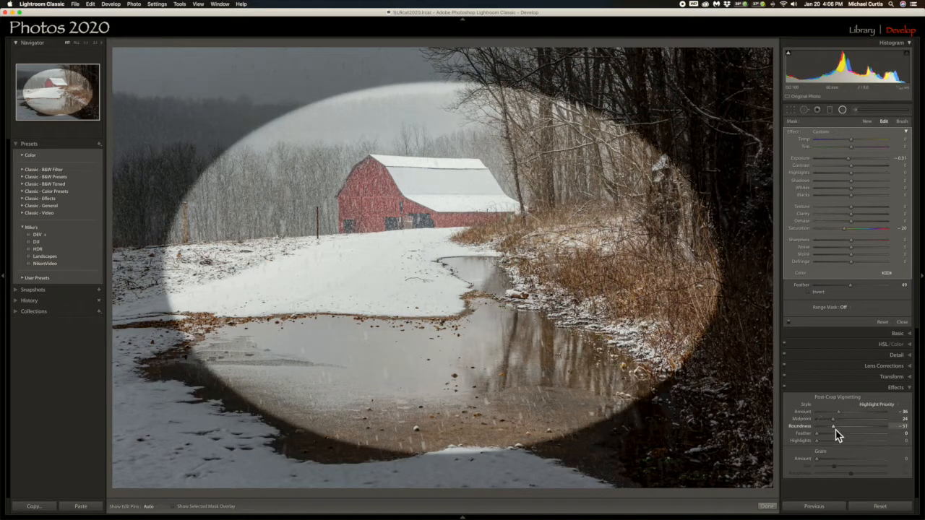
pyautogui.moveTo(837, 421)
pyautogui.mouseDown()
pyautogui.moveTo(846, 423)
pyautogui.moveTo(833, 422)
pyautogui.mouseUp()
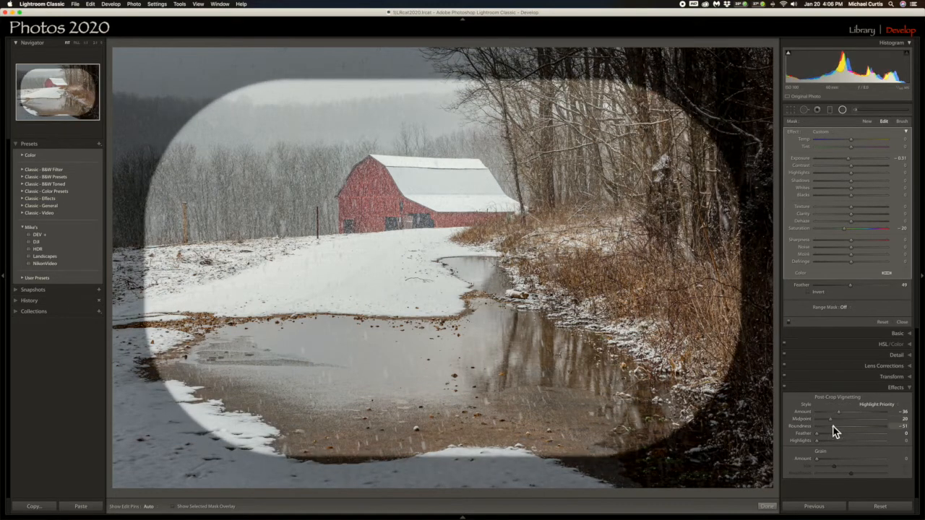
pyautogui.moveTo(837, 432); pyautogui.dragTo(849, 434)
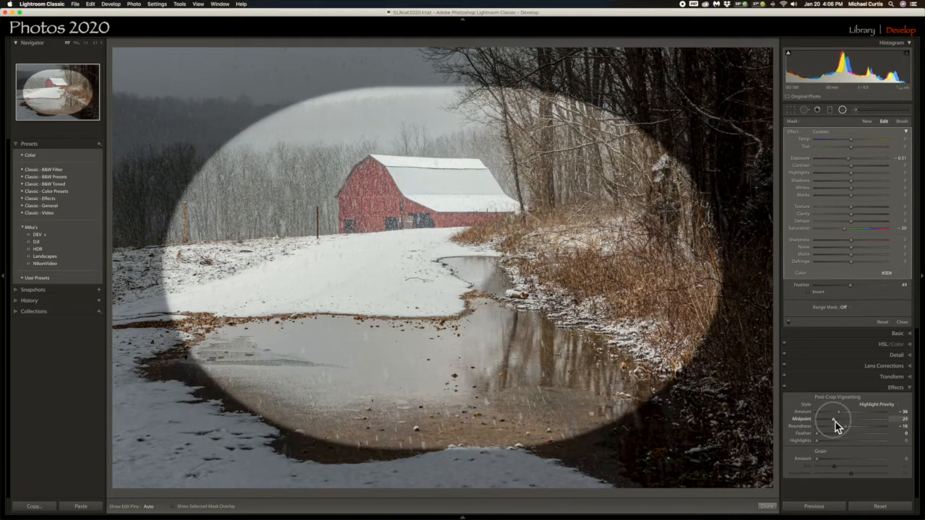
pyautogui.moveTo(835, 422); pyautogui.dragTo(824, 422)
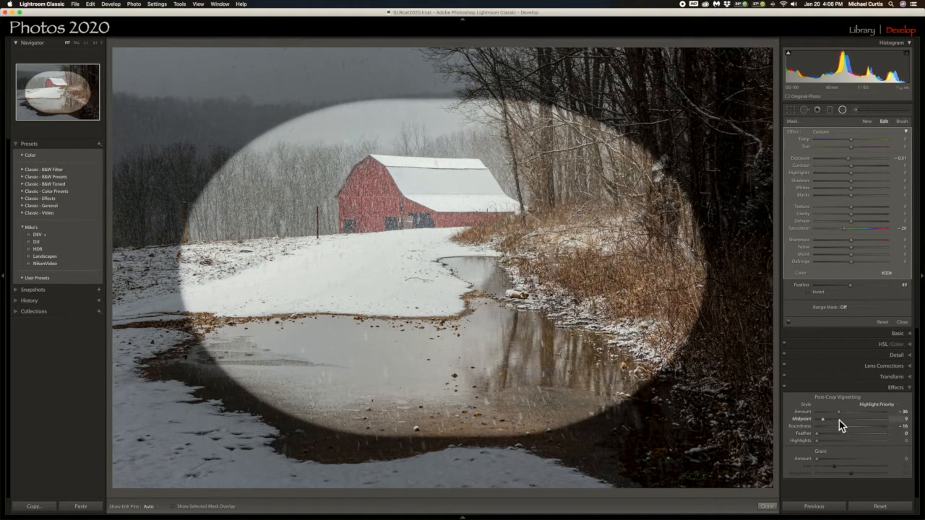
pyautogui.moveTo(818, 436); pyautogui.dragTo(848, 415)
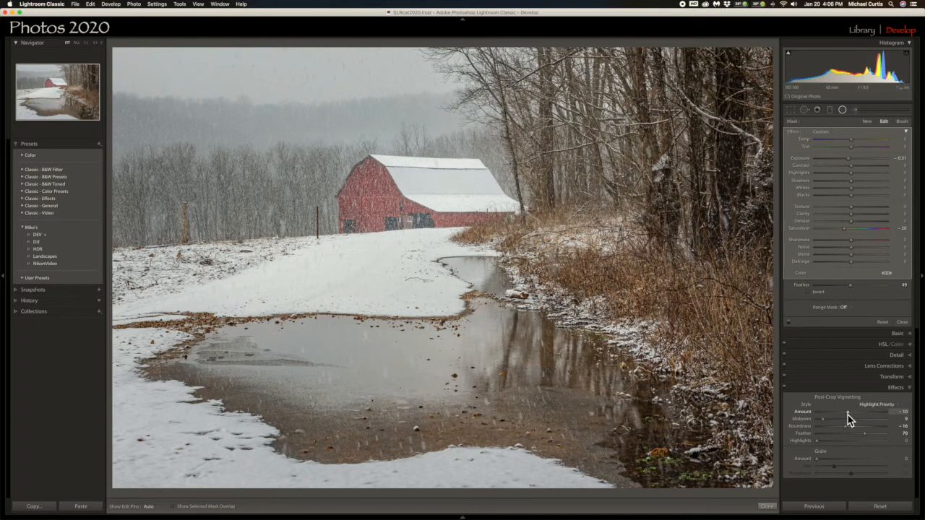
pyautogui.moveTo(848, 415); pyautogui.dragTo(847, 415)
# Step: Close the radial filter and cool the photo's white balance temperature to 5,291
pyautogui.click(842, 111)
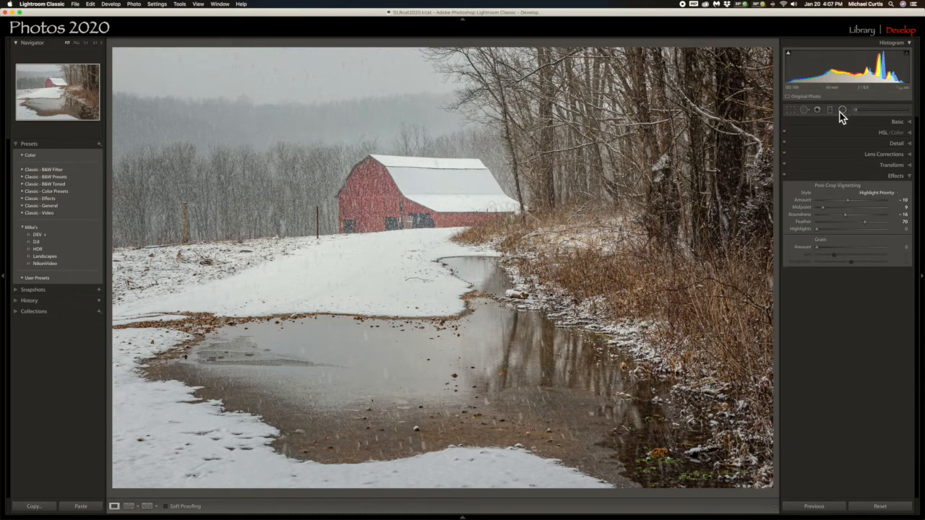
pyautogui.click(897, 123)
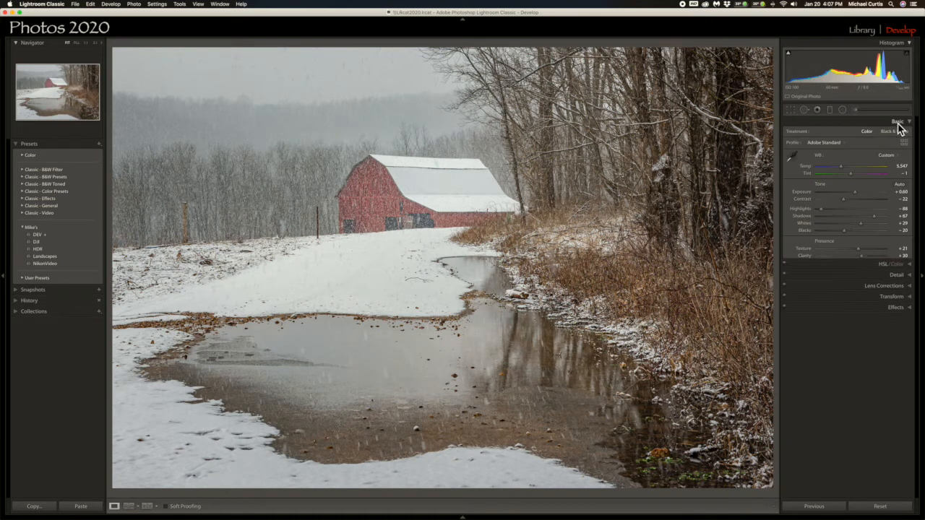
pyautogui.click(843, 169)
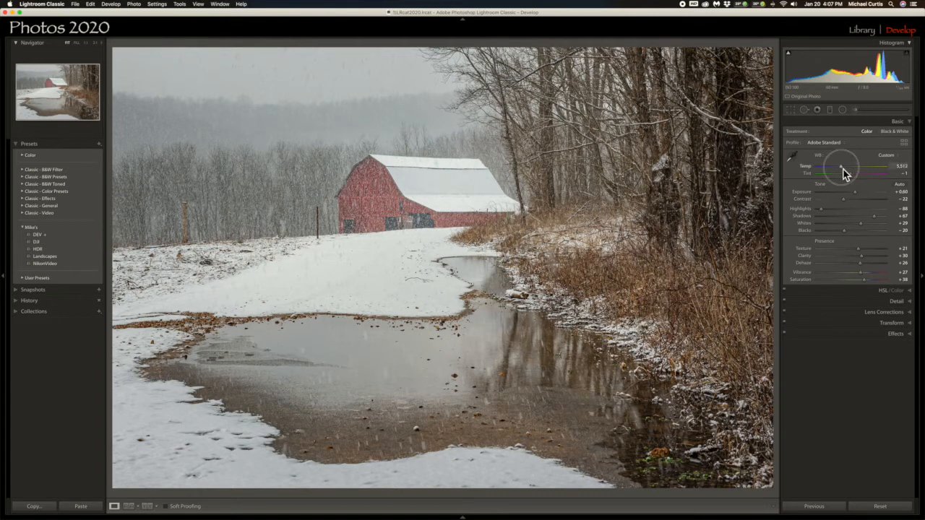
pyautogui.moveTo(841, 169); pyautogui.dragTo(840, 171)
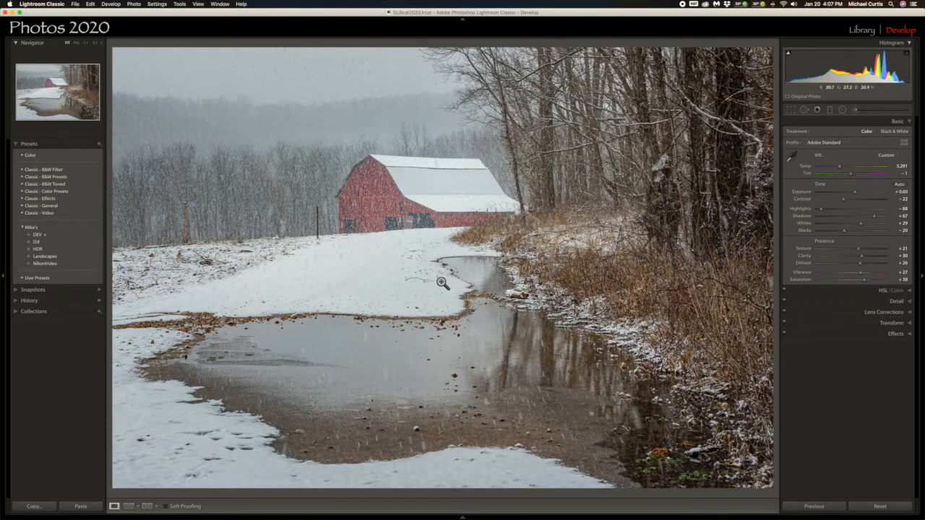
# Step: Send the edited barn photo MNC_6798.NEF to Adobe Photoshop 2020 for further editing
pyautogui.moveTo(163, 510)
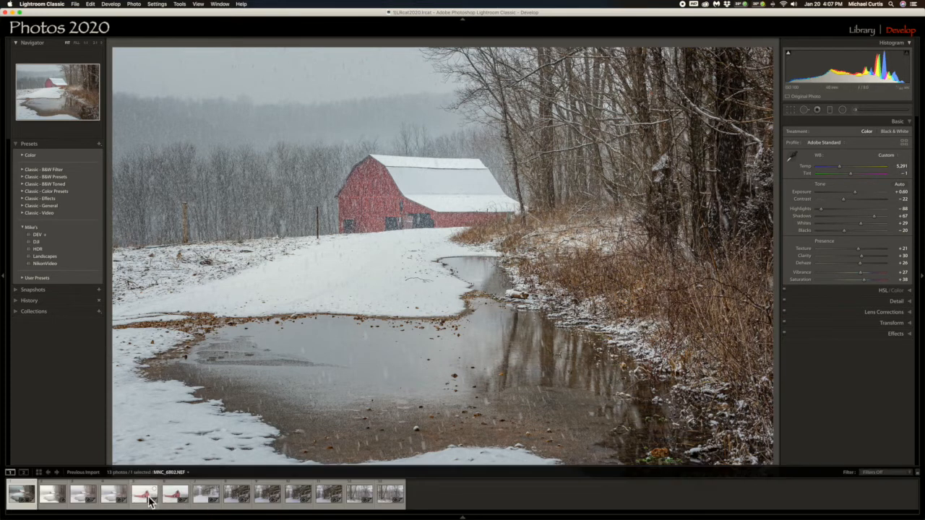
pyautogui.rightClick(25, 498)
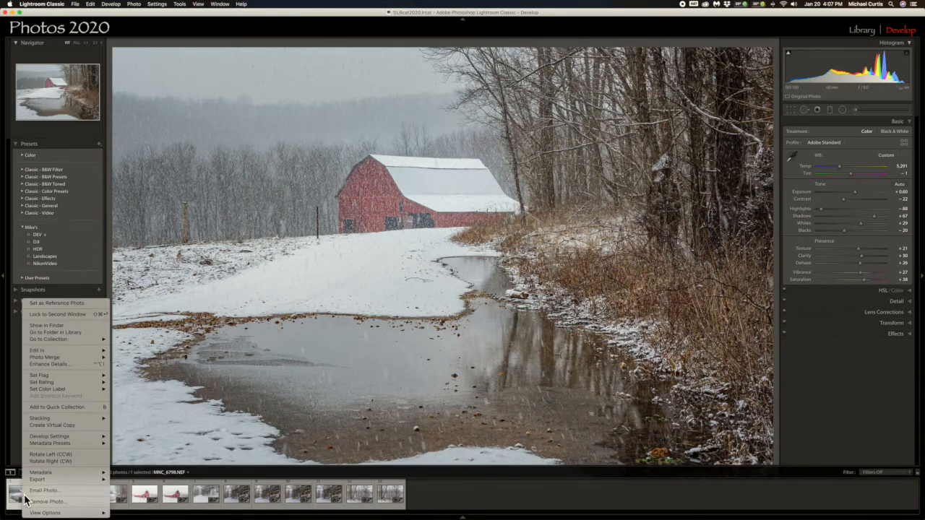
pyautogui.moveTo(36, 351)
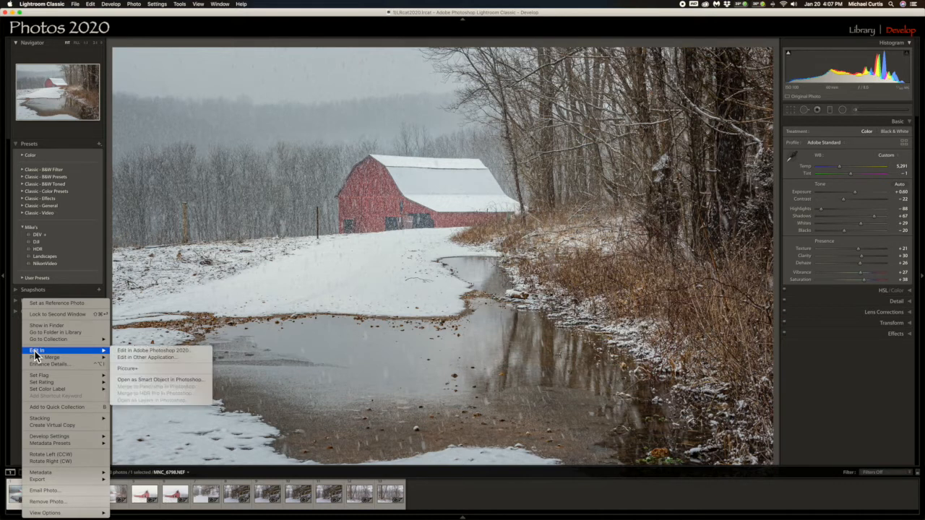
pyautogui.click(189, 351)
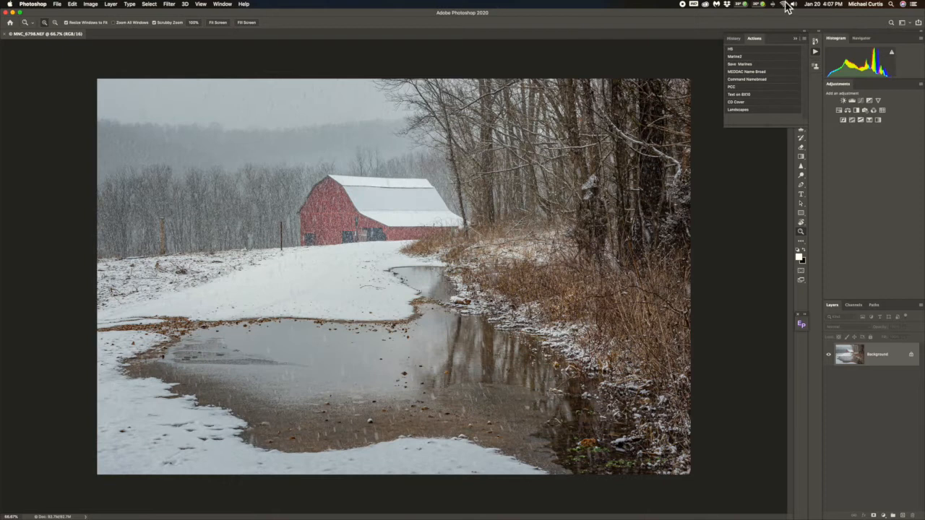
# Step: Run the Landscapes action on the photo, continuing past its unavailable commands
pyautogui.click(743, 112)
pyautogui.click(513, 167)
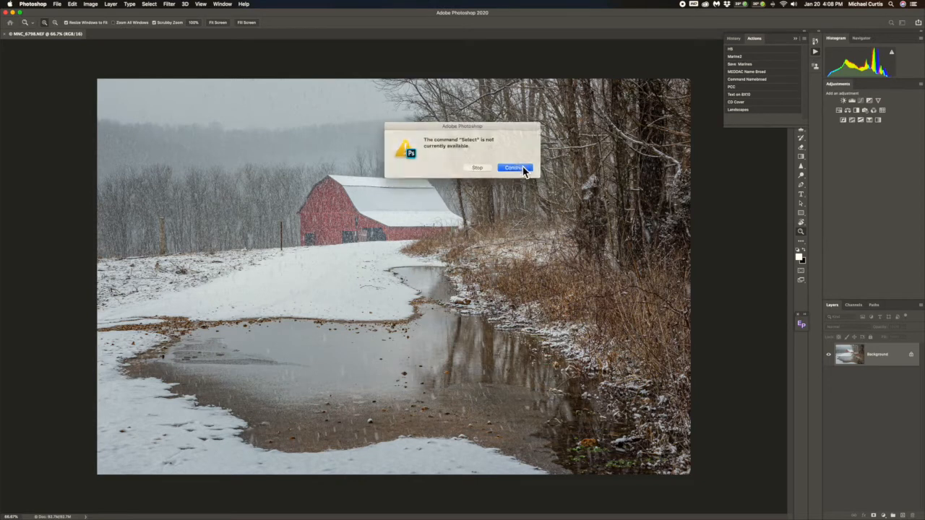
pyautogui.click(518, 163)
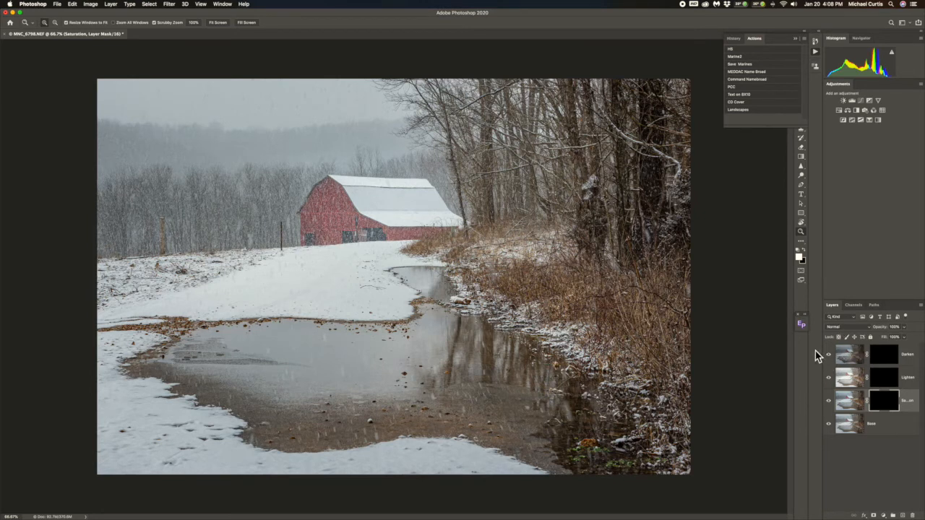
# Step: Paint the Darken layer's mask with a much larger white brush along the snowy foreground, then across the sky and treetops at 23% flow
pyautogui.click(889, 359)
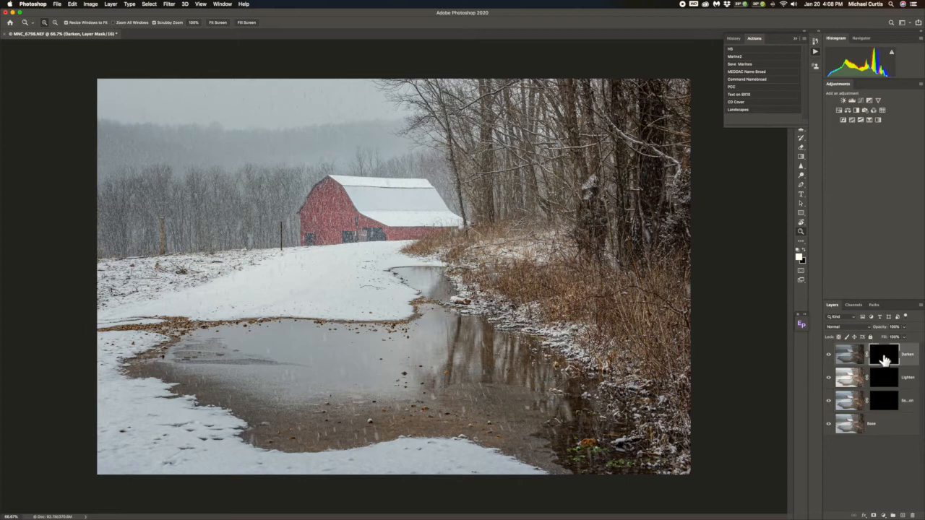
pyautogui.press('b')
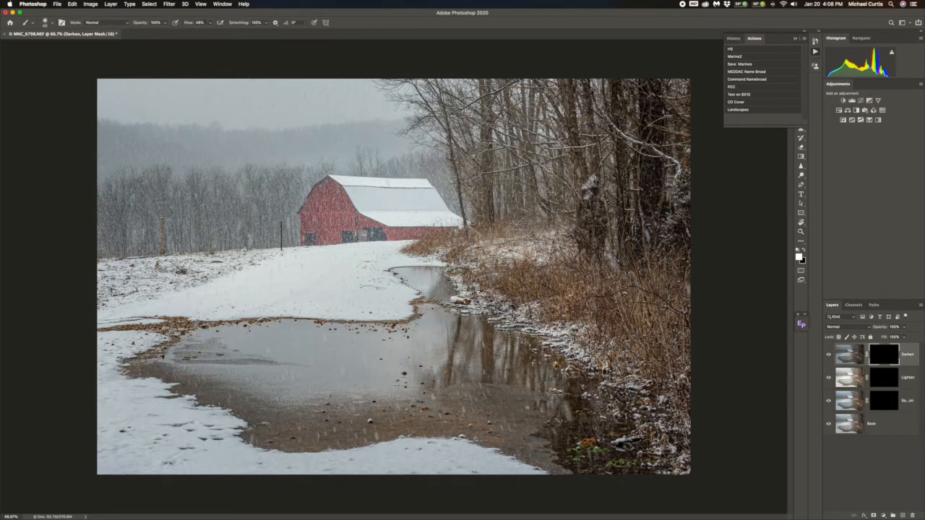
pyautogui.press(']')
pyautogui.press(']')
pyautogui.press(']')
pyautogui.press(']')
pyautogui.press(']')
pyautogui.press(']')
pyautogui.moveTo(208, 35); pyautogui.dragTo(212, 37)
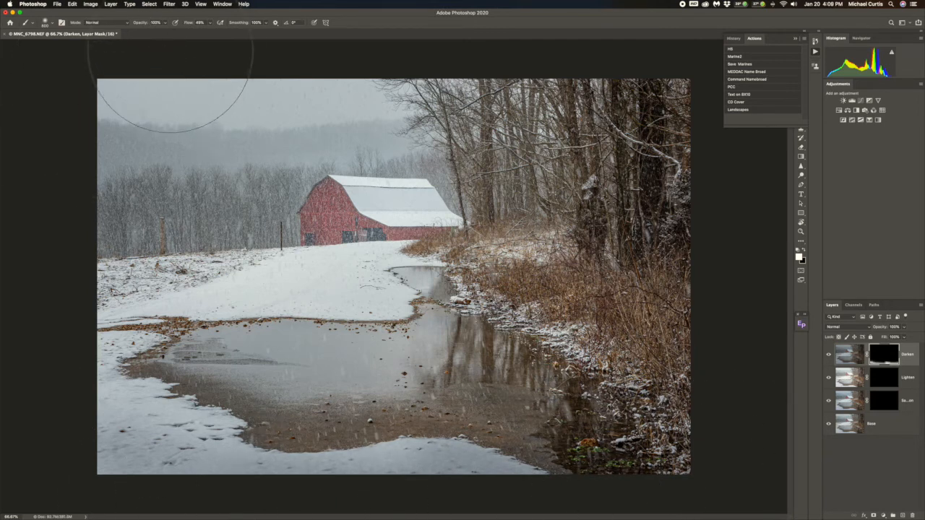
pyautogui.moveTo(211, 25); pyautogui.dragTo(201, 31)
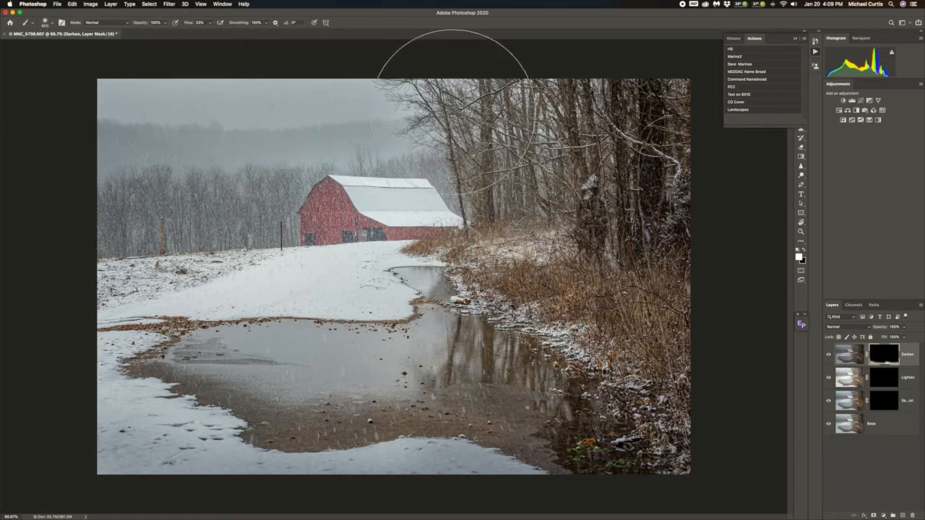
pyautogui.moveTo(676, 116)
pyautogui.mouseDown()
pyautogui.moveTo(366, 103)
pyautogui.moveTo(17, 116)
pyautogui.mouseUp()
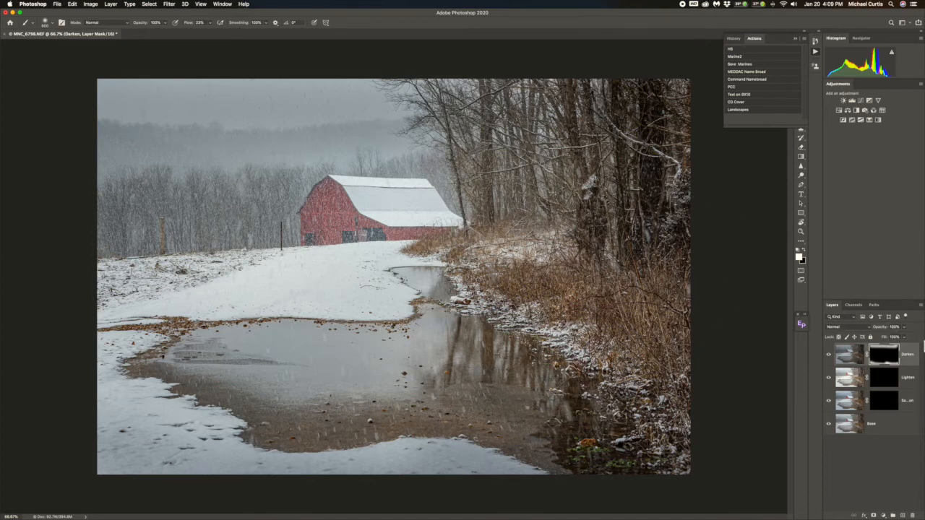
# Step: Lower the Darken layer's opacity to about 50% and compare the photo with the layer hidden and shown
pyautogui.click(903, 326)
pyautogui.click(888, 337)
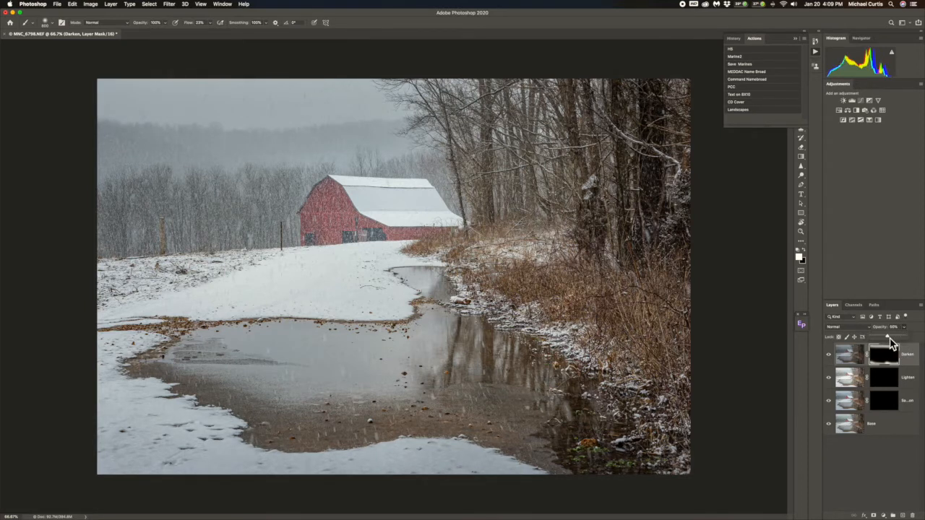
pyautogui.click(828, 356)
pyautogui.click(828, 357)
pyautogui.click(828, 359)
pyautogui.click(829, 359)
# Step: Paint the Darken mask over the dark tree trunks with a smaller brush at 100% flow, and compare the layer hidden and shown
pyautogui.moveTo(213, 25)
pyautogui.mouseDown()
pyautogui.moveTo(208, 36)
pyautogui.moveTo(347, 48)
pyautogui.mouseUp()
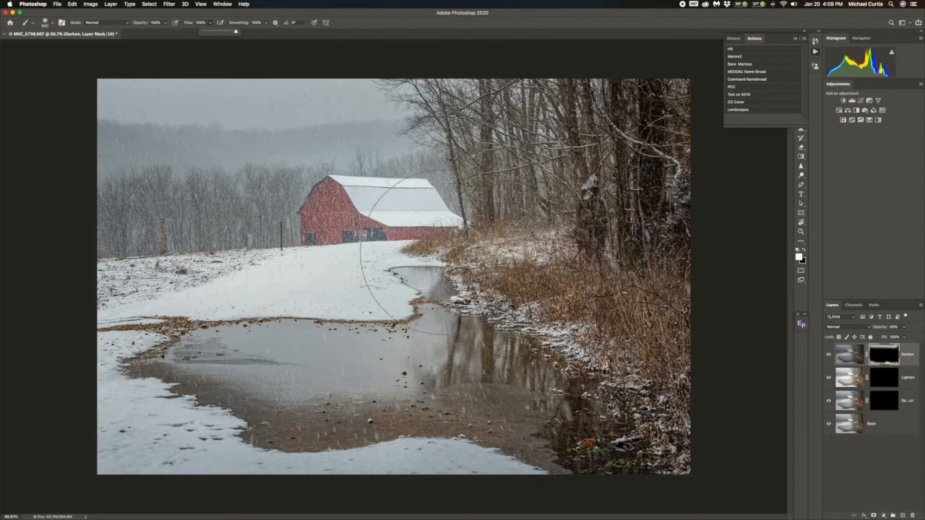
pyautogui.press('[')
pyautogui.press('[')
pyautogui.press('[')
pyautogui.press('[')
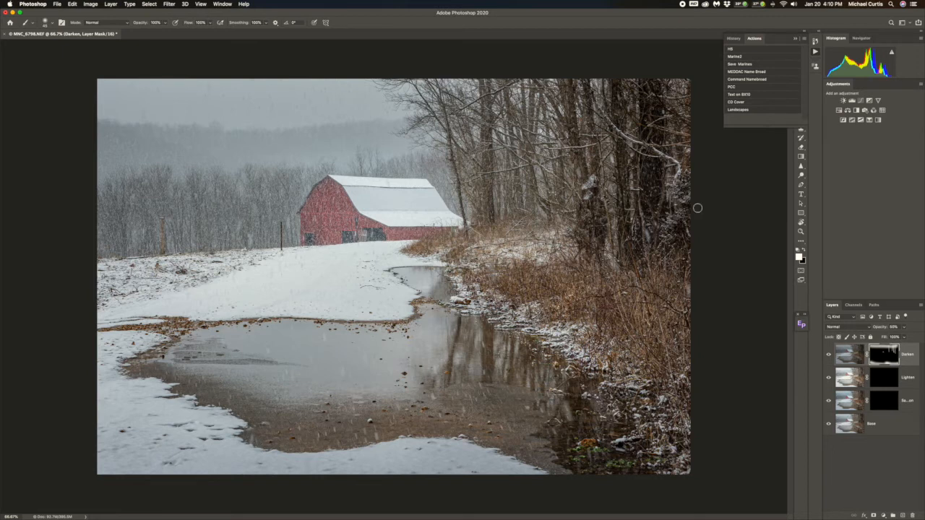
pyautogui.click(828, 355)
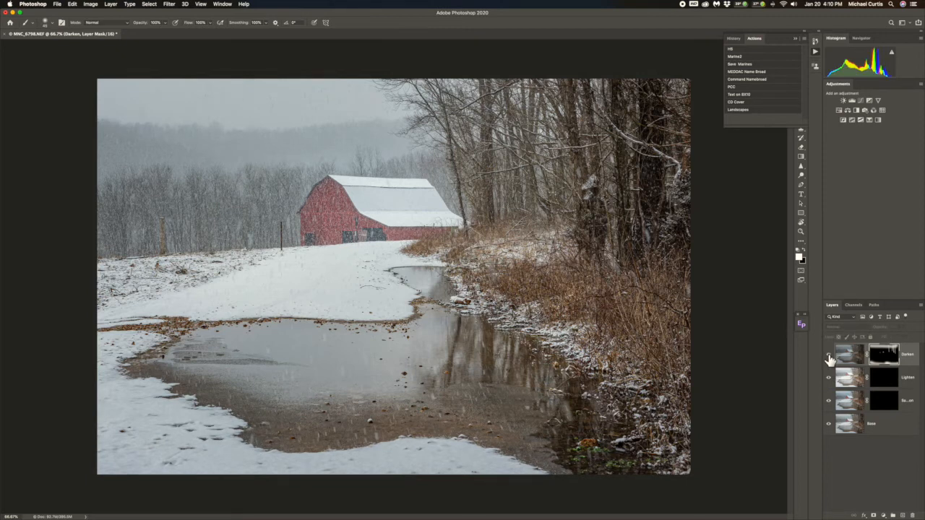
pyautogui.click(828, 355)
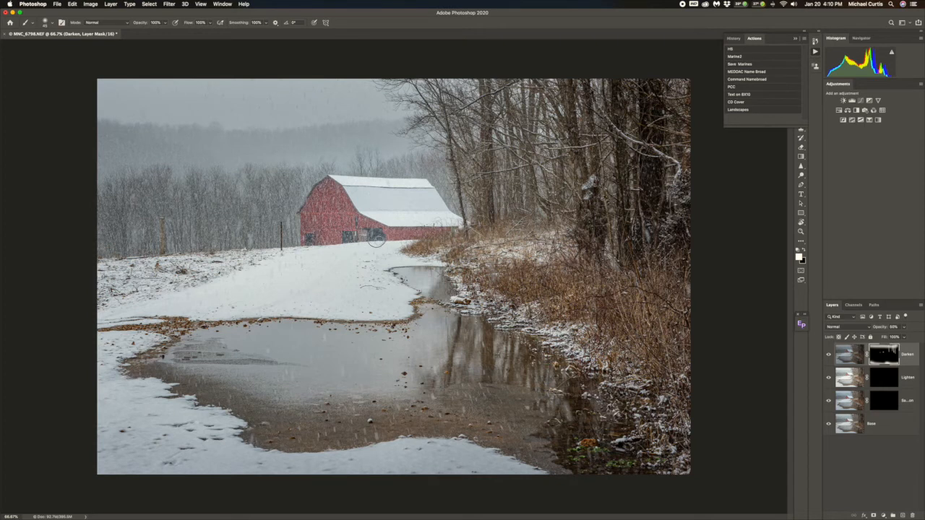
# Step: Paint white on the Lighten layer's mask along the small puddle's banks, the snowy roadside edge and the barn's roof edges
pyautogui.click(883, 379)
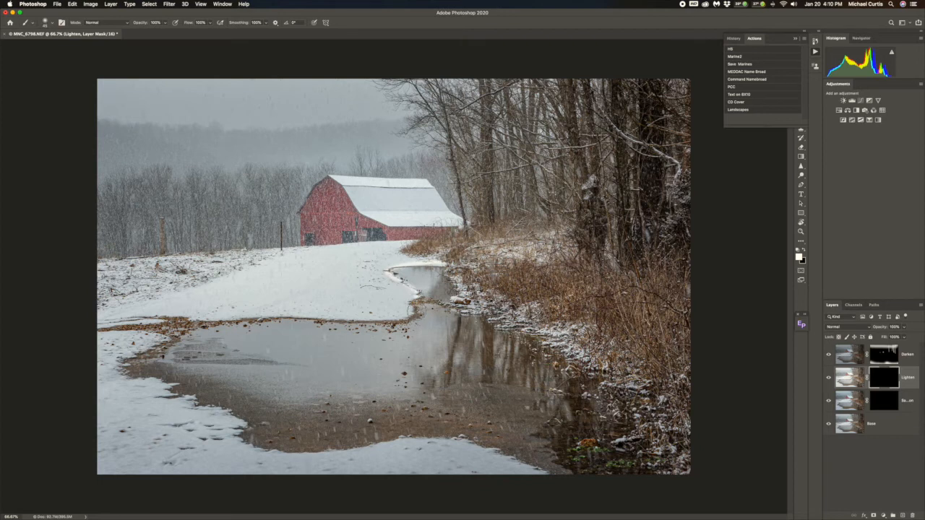
pyautogui.moveTo(409, 315)
pyautogui.mouseDown()
pyautogui.moveTo(417, 294)
pyautogui.moveTo(411, 301)
pyautogui.mouseUp()
pyautogui.moveTo(446, 272)
pyautogui.mouseDown()
pyautogui.moveTo(465, 308)
pyautogui.moveTo(597, 370)
pyautogui.mouseUp()
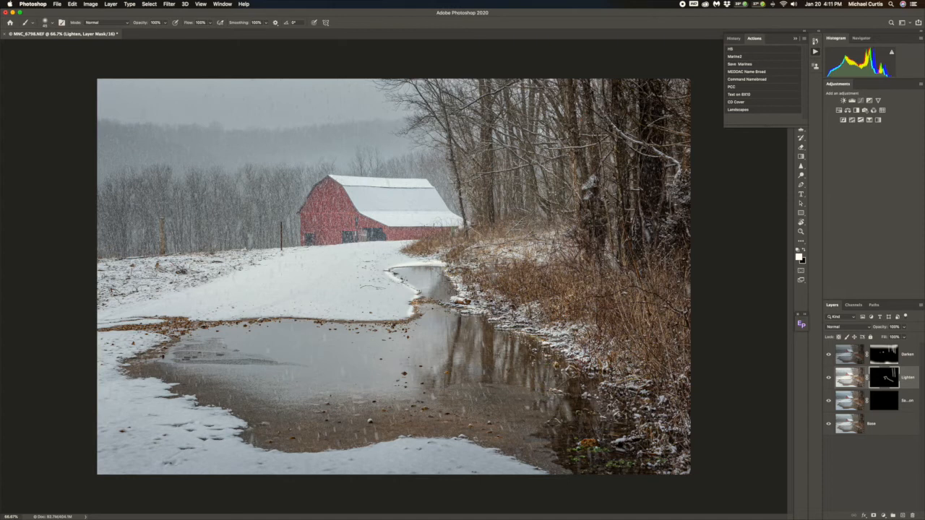
pyautogui.keyDown('shift'); pyautogui.click(427, 182); pyautogui.keyUp('shift')
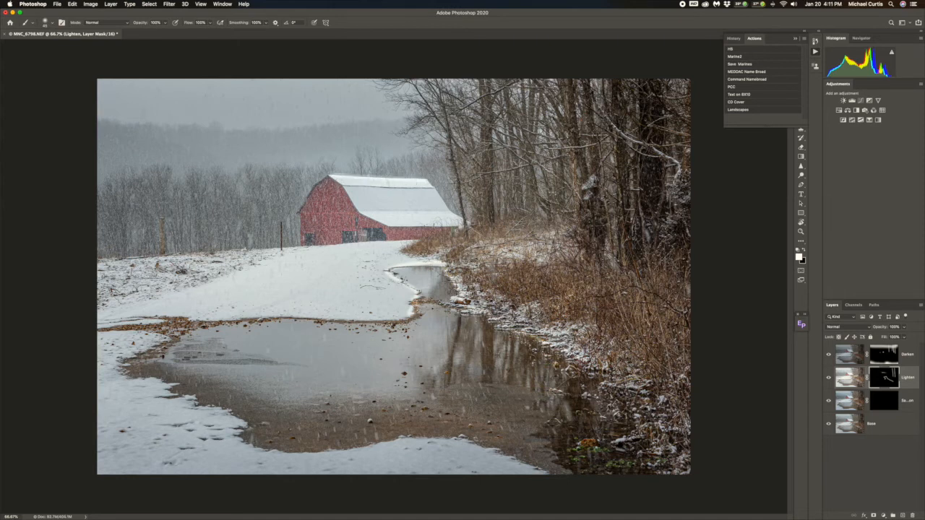
pyautogui.keyDown('shift'); pyautogui.click(450, 214); pyautogui.keyUp('shift')
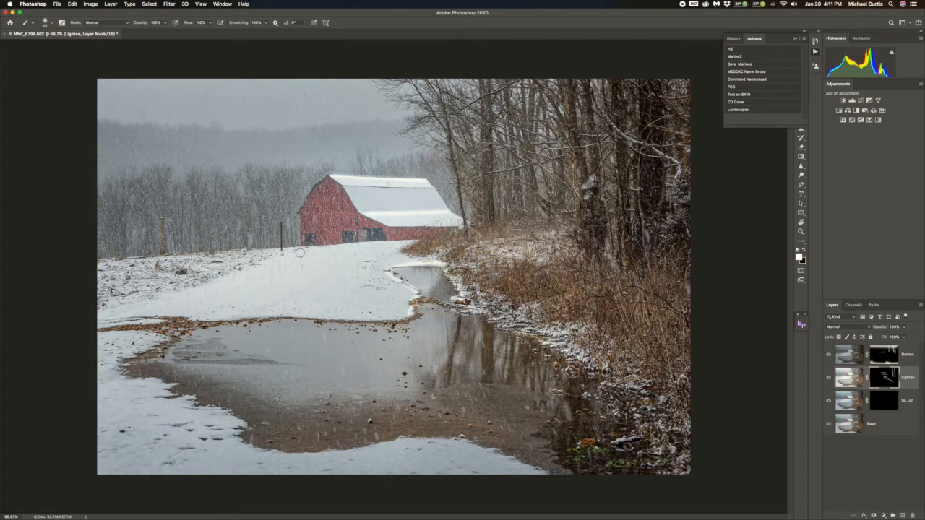
# Step: Lighten the far edge of the snowy path from the barn to the photo's edge, and compare the Lighten layer hidden and shown
pyautogui.moveTo(318, 252)
pyautogui.mouseDown()
pyautogui.moveTo(279, 256)
pyautogui.moveTo(148, 303)
pyautogui.mouseUp()
pyautogui.keyDown('shift'); pyautogui.click(114, 313); pyautogui.keyUp('shift')
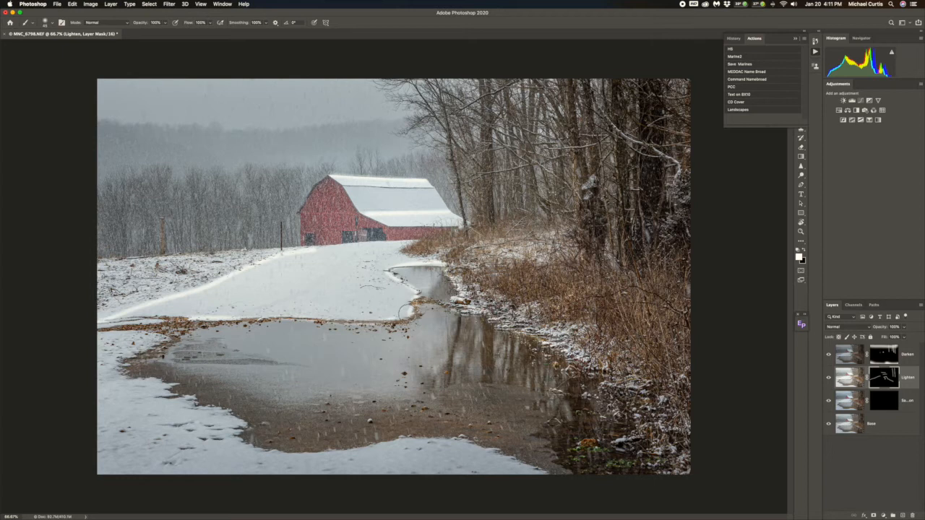
pyautogui.click(829, 377)
pyautogui.click(830, 378)
pyautogui.click(830, 378)
pyautogui.click(830, 378)
pyautogui.click(829, 378)
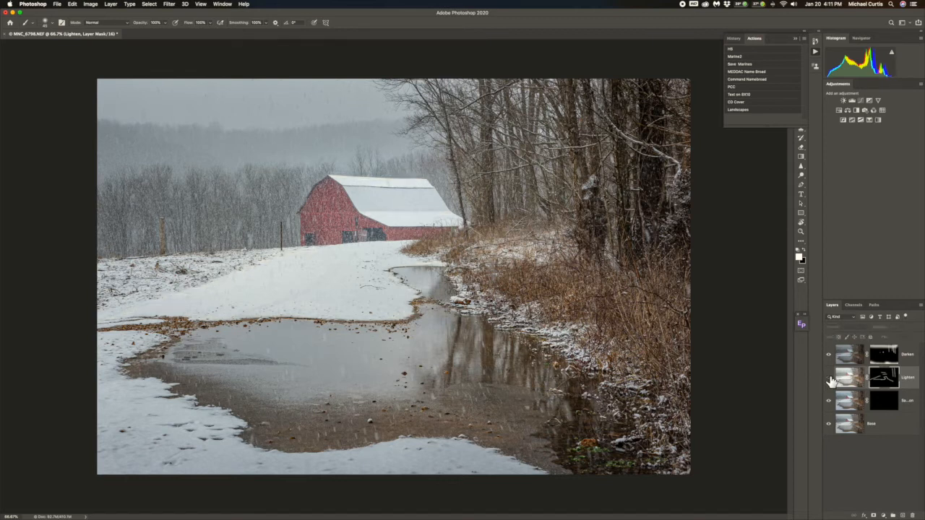
pyautogui.click(830, 377)
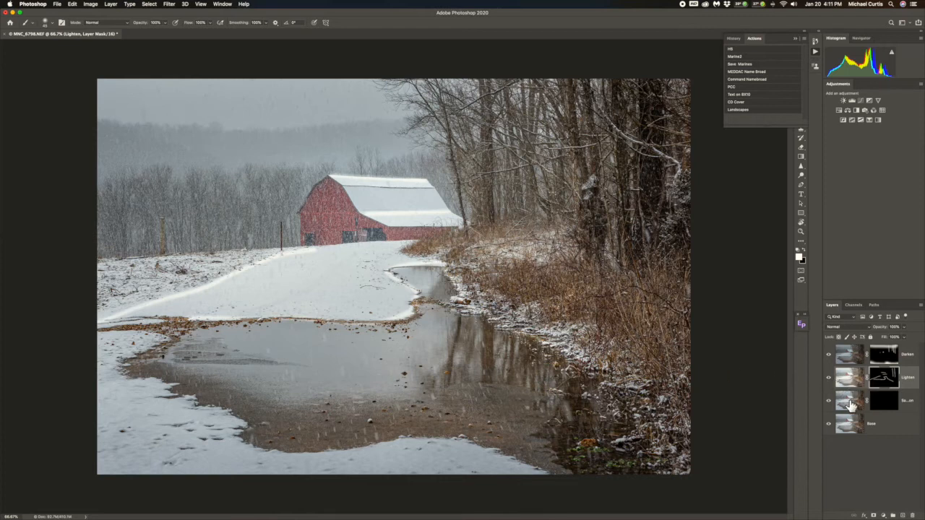
pyautogui.click(850, 400)
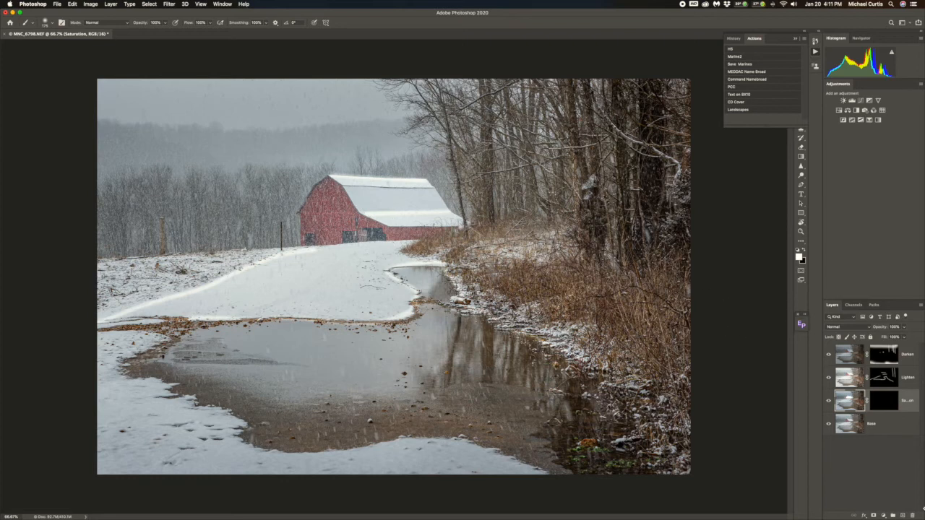
pyautogui.click(887, 406)
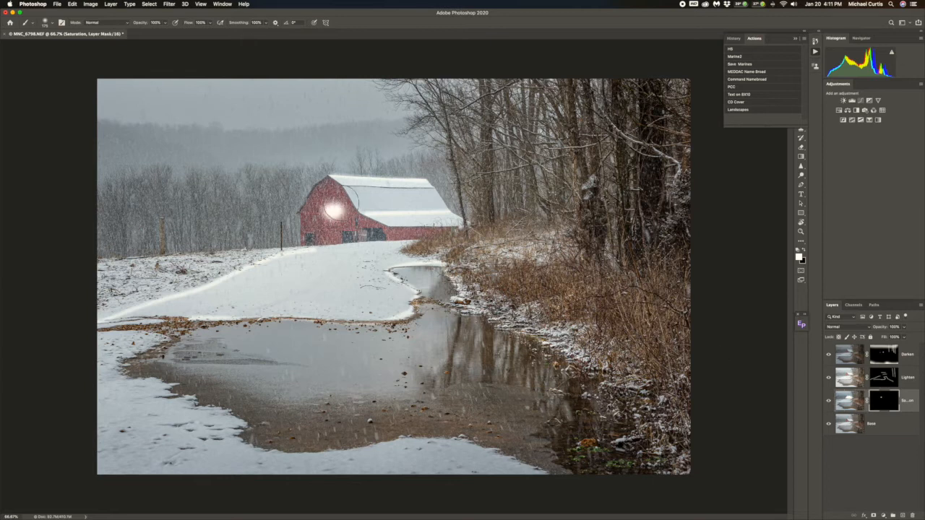
pyautogui.press('super+z')
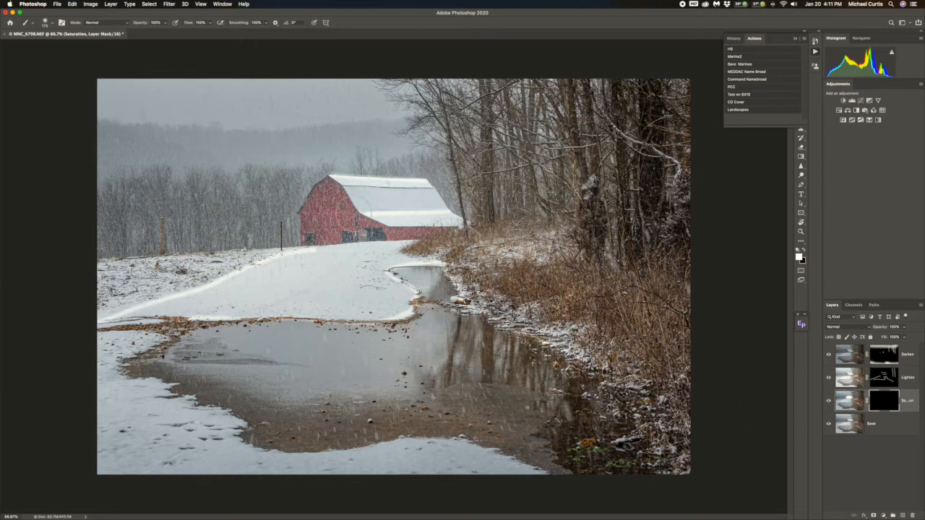
# Step: Paint white on the Saturation layer's mask over the red barn and the brown roadside grasses
pyautogui.click(851, 403)
pyautogui.click(900, 404)
pyautogui.moveTo(326, 199)
pyautogui.mouseDown()
pyautogui.moveTo(354, 222)
pyautogui.moveTo(322, 215)
pyautogui.moveTo(392, 232)
pyautogui.mouseUp()
pyautogui.moveTo(534, 238)
pyautogui.mouseDown()
pyautogui.moveTo(586, 243)
pyautogui.moveTo(614, 273)
pyautogui.moveTo(667, 295)
pyautogui.mouseUp()
# Step: Compare the effect of the Darken, Lighten and Saturation layers by hiding and showing each one in turn
pyautogui.click(830, 357)
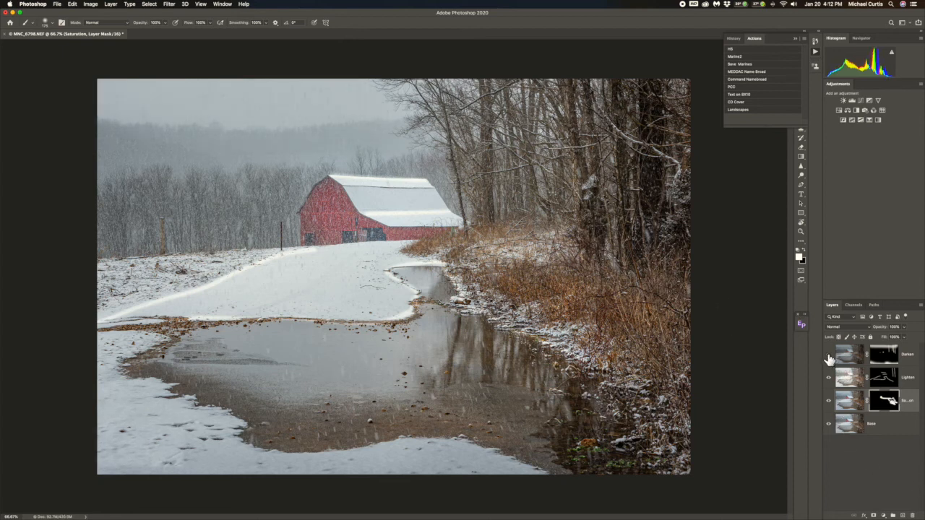
pyautogui.click(829, 357)
pyautogui.click(829, 357)
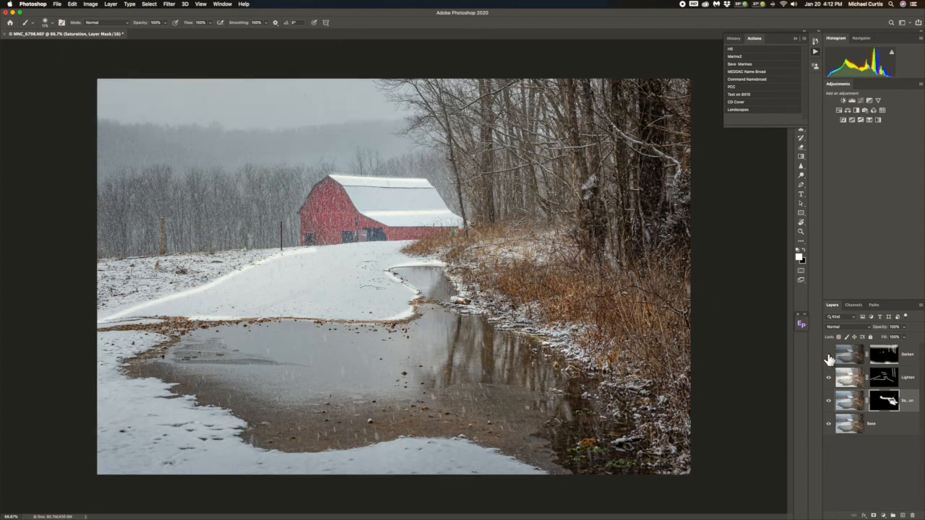
pyautogui.click(830, 357)
pyautogui.click(829, 380)
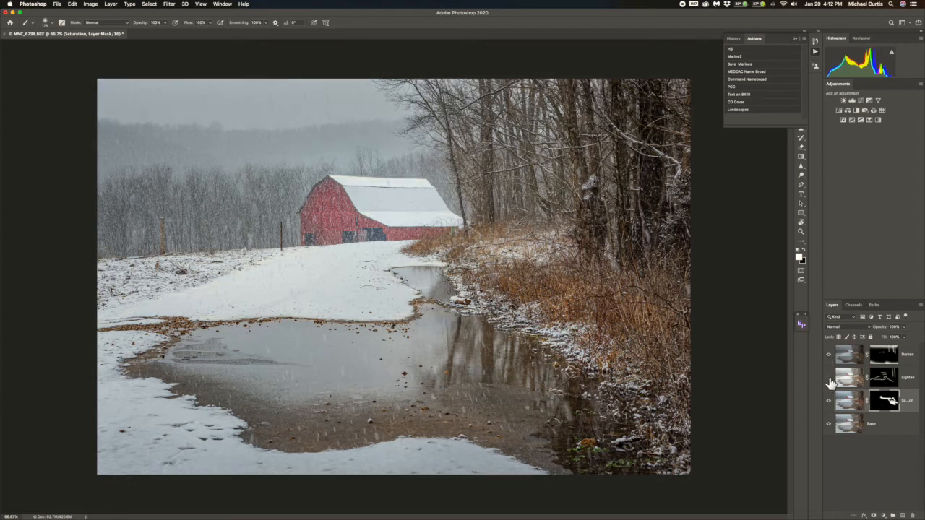
pyautogui.click(830, 380)
pyautogui.click(830, 380)
pyautogui.click(829, 380)
pyautogui.click(829, 404)
pyautogui.click(829, 403)
pyautogui.click(829, 404)
pyautogui.click(830, 403)
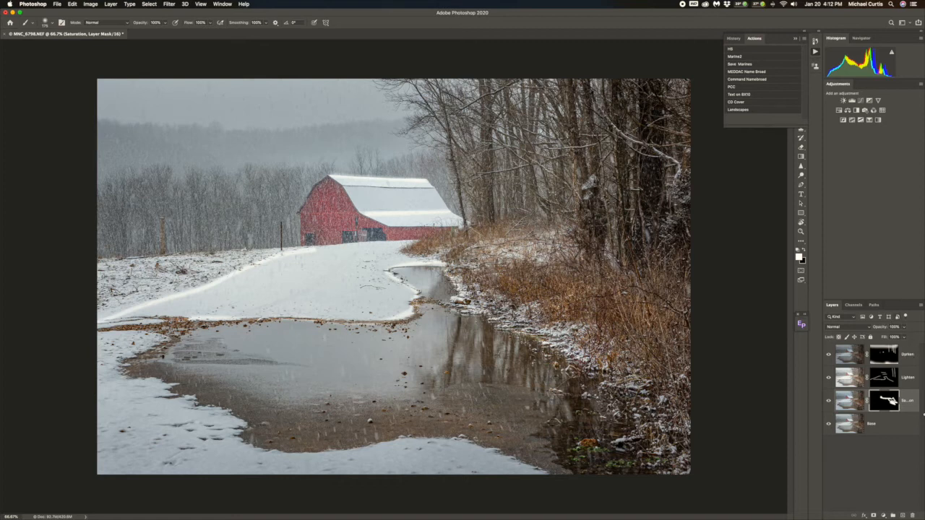
# Step: Set the Lighten layer's opacity to 41%, feather its mask by 64.2 px, and compare the layer hidden and shown
pyautogui.click(887, 377)
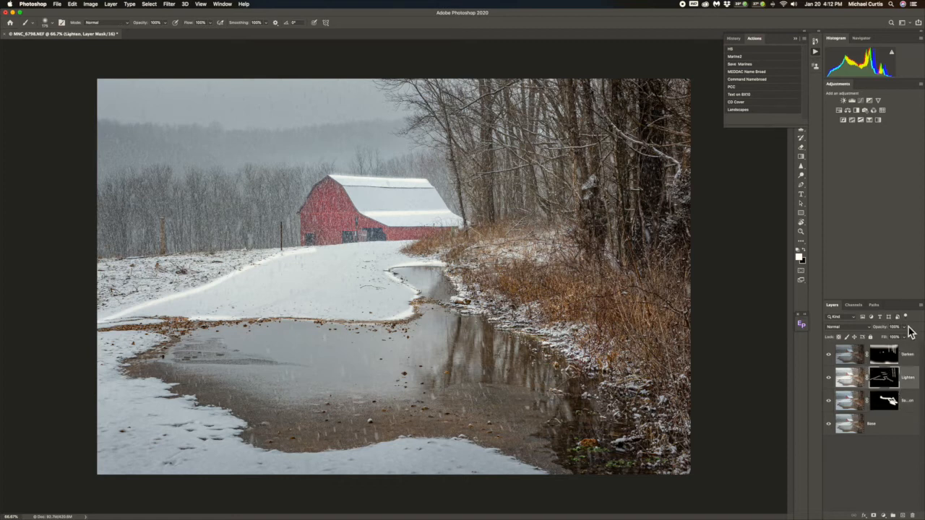
pyautogui.moveTo(904, 327); pyautogui.dragTo(886, 339)
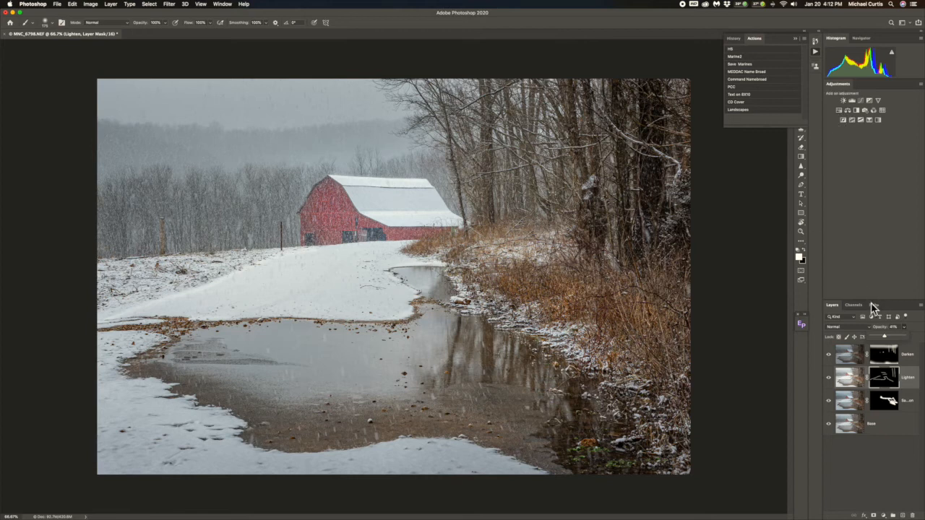
pyautogui.doubleClick(884, 376)
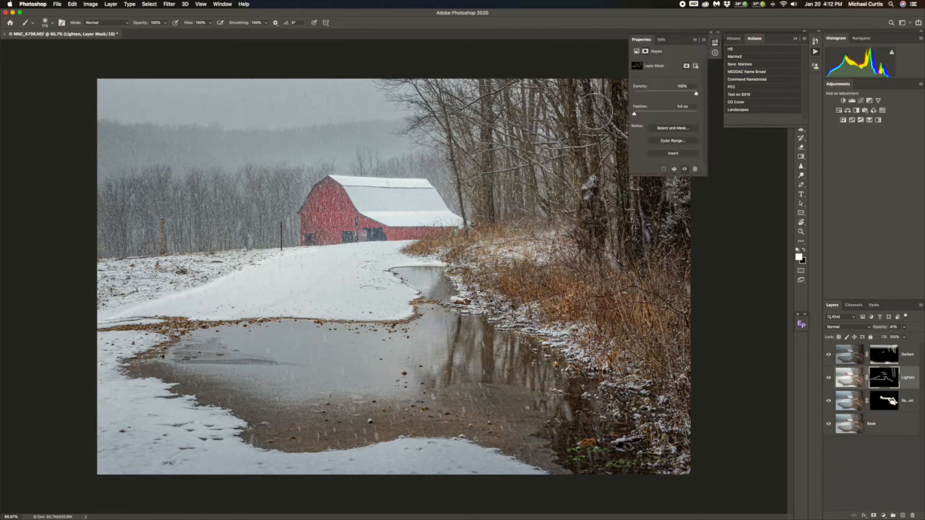
pyautogui.click(666, 115)
pyautogui.moveTo(667, 121); pyautogui.dragTo(673, 120)
pyautogui.click(829, 377)
pyautogui.click(829, 377)
pyautogui.click(829, 378)
pyautogui.click(830, 378)
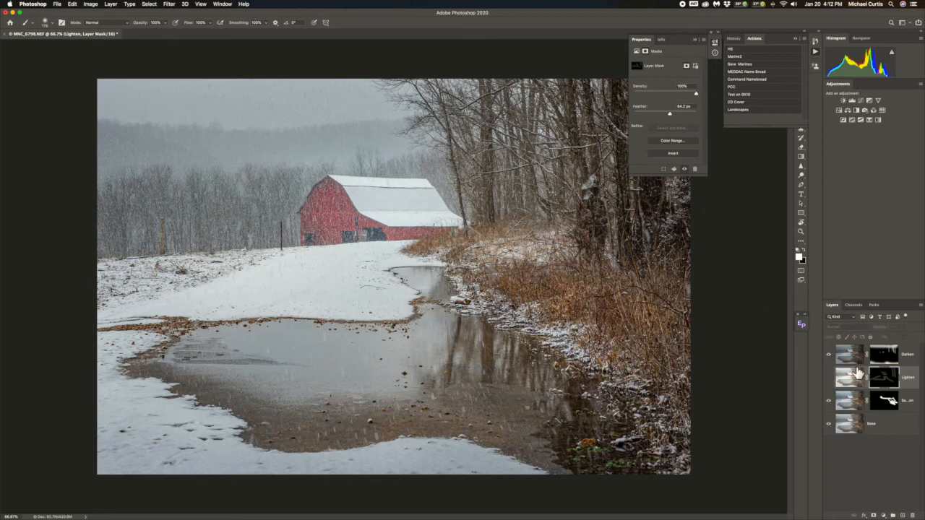
pyautogui.click(830, 378)
# Step: Raise the Lighten layer's opacity to 100% and compare the photo with the layer hidden and shown
pyautogui.click(904, 327)
pyautogui.moveTo(901, 336); pyautogui.dragTo(907, 336)
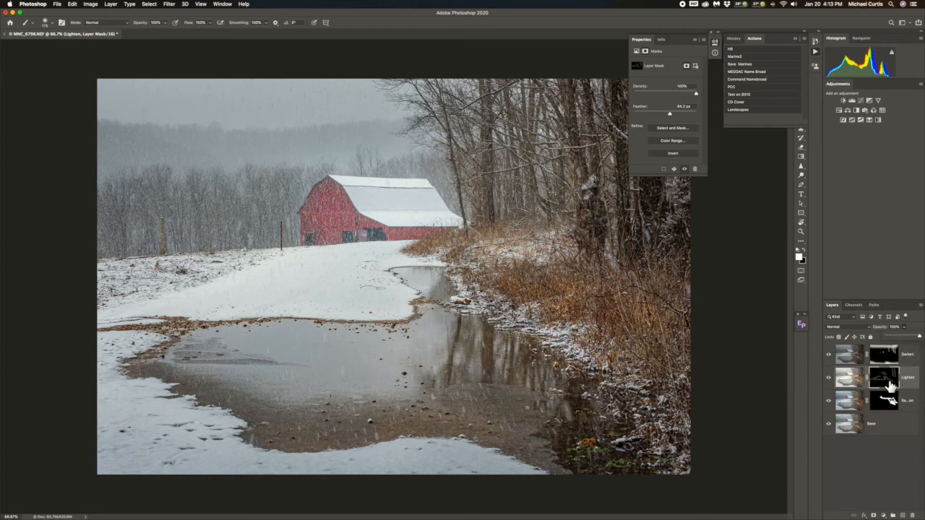
pyautogui.click(828, 379)
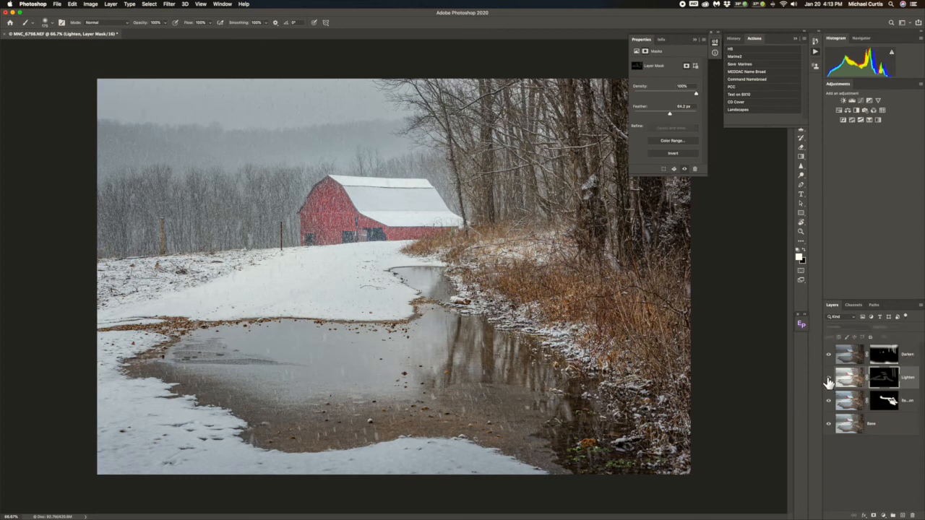
pyautogui.click(828, 378)
pyautogui.click(828, 379)
pyautogui.click(828, 379)
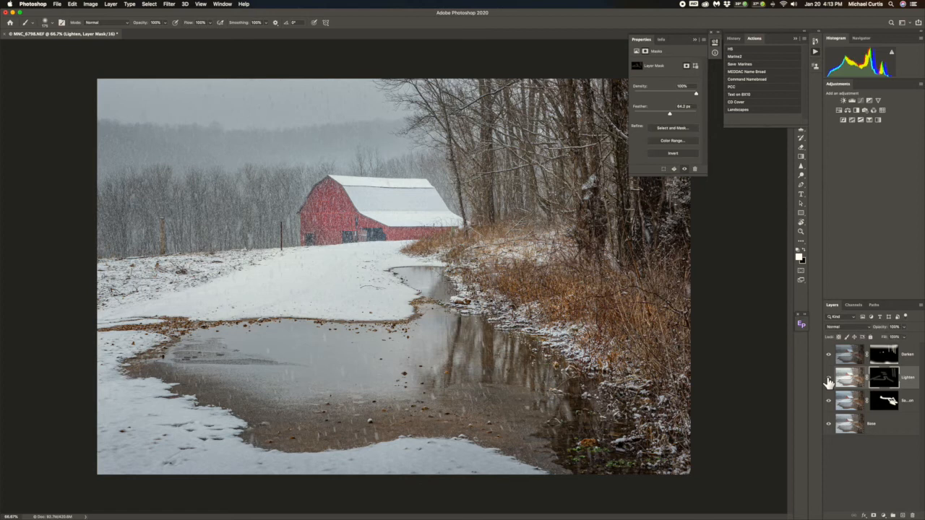
# Step: Reduce the Lighten mask's feather to 35.1 px and compare the layer hidden and shown
pyautogui.moveTo(678, 116)
pyautogui.mouseDown()
pyautogui.moveTo(659, 121)
pyautogui.moveTo(668, 119)
pyautogui.mouseUp()
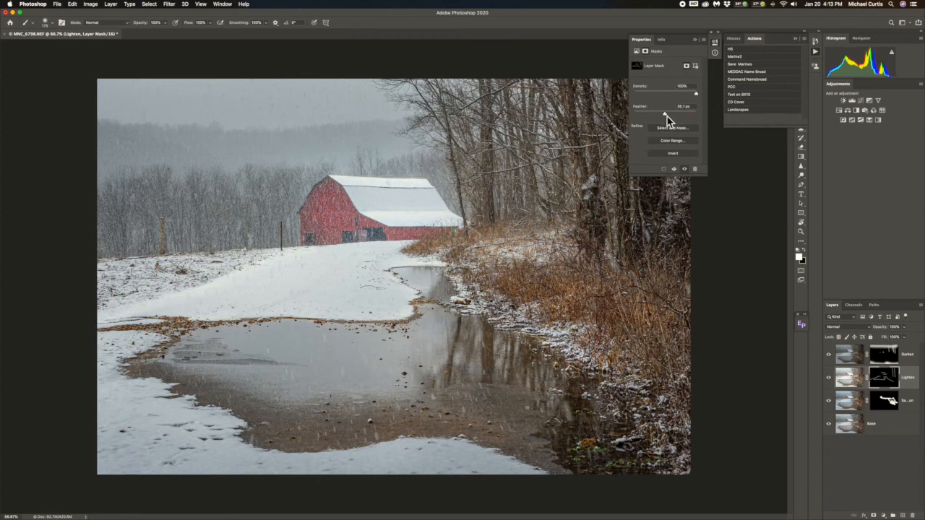
pyautogui.click(828, 379)
pyautogui.click(828, 383)
pyautogui.click(828, 382)
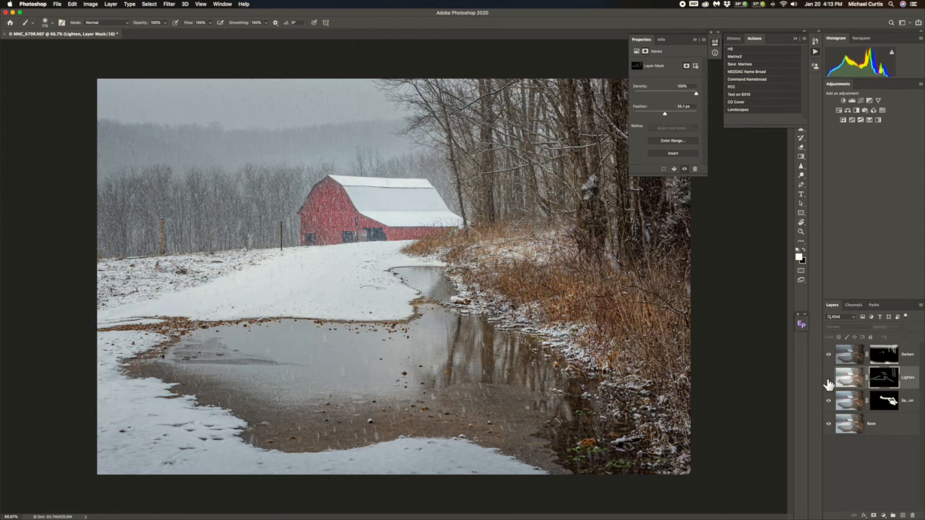
pyautogui.click(828, 382)
# Step: Paint the Lighten mask over the sky reflection in the large puddle, and set the layer's opacity to 58%
pyautogui.moveTo(430, 336)
pyautogui.mouseDown()
pyautogui.moveTo(364, 347)
pyautogui.moveTo(414, 346)
pyautogui.moveTo(303, 343)
pyautogui.mouseUp()
pyautogui.moveTo(372, 354)
pyautogui.mouseDown()
pyautogui.moveTo(410, 365)
pyautogui.moveTo(392, 370)
pyautogui.mouseUp()
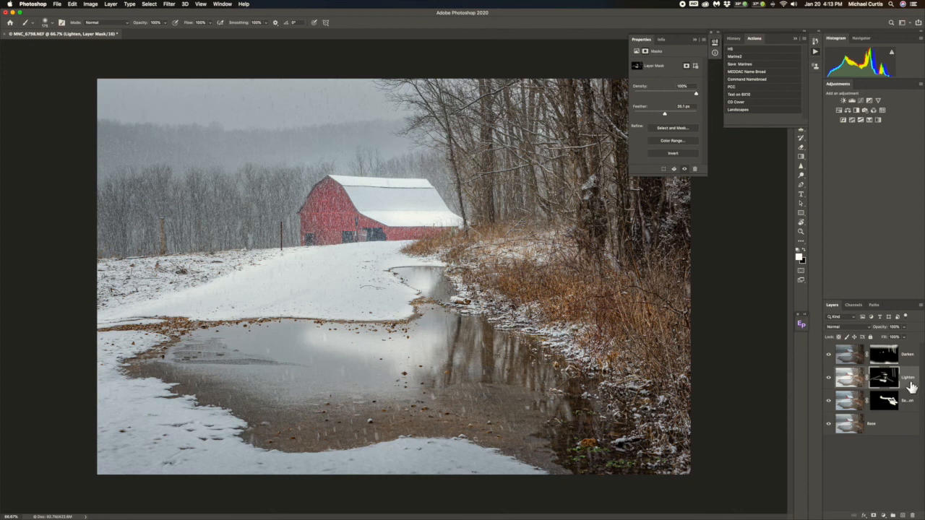
pyautogui.click(903, 328)
pyautogui.click(891, 337)
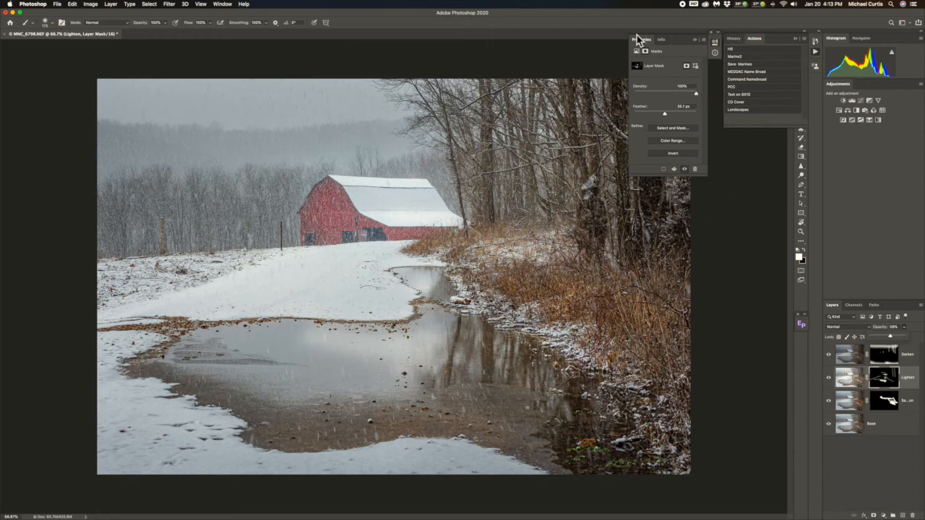
# Step: Slightly increase the feather of the Lighten layer's mask, and set the Saturation layer's opacity to 53%
pyautogui.moveTo(667, 116); pyautogui.dragTo(670, 116)
pyautogui.click(877, 406)
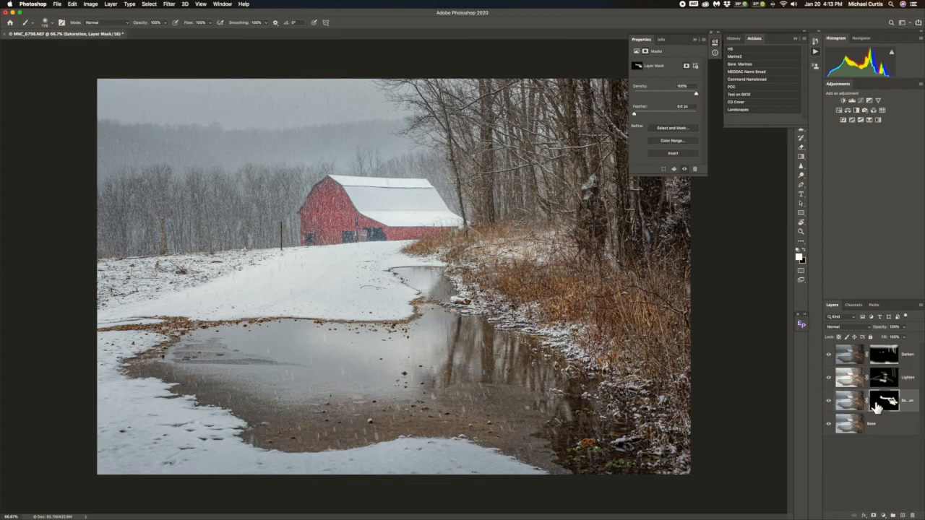
pyautogui.click(904, 328)
pyautogui.click(889, 338)
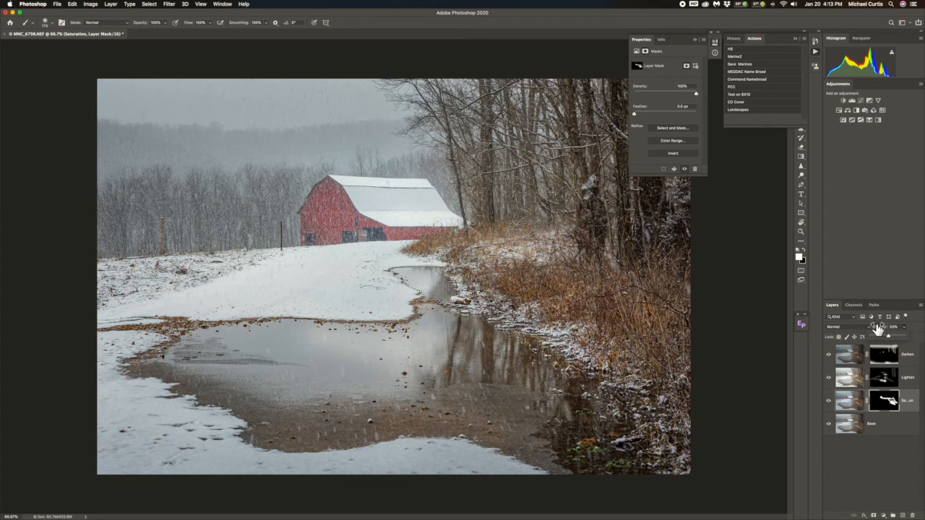
# Step: Flatten the Darken, Lighten, Saturation and base layers into a single background layer and save the photo
pyautogui.rightClick(882, 432)
pyautogui.click(822, 434)
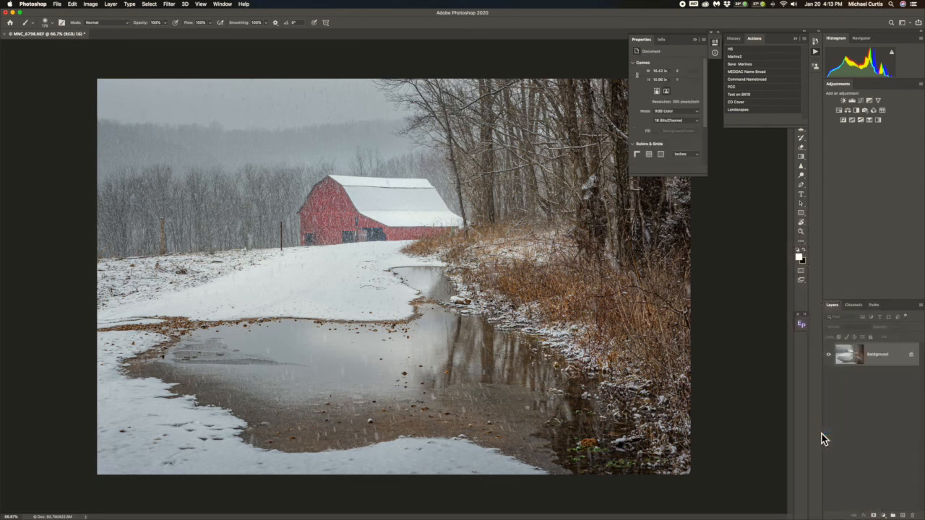
pyautogui.press('super+s')
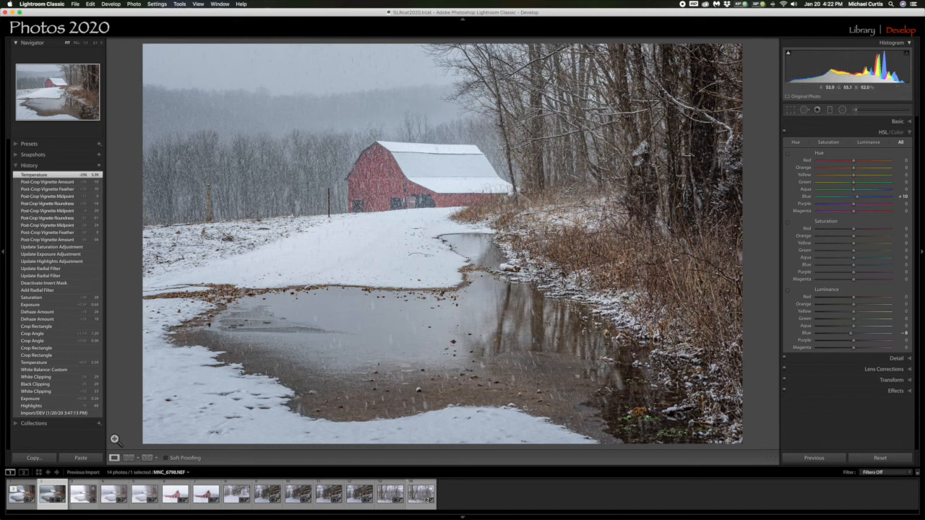
# Step: In Lightroom Classic, compare the Photoshop-edited MNC_6798-Edit.psd with the Lightroom-only MNC_6798.NEF by switching between them twice
pyautogui.click(22, 498)
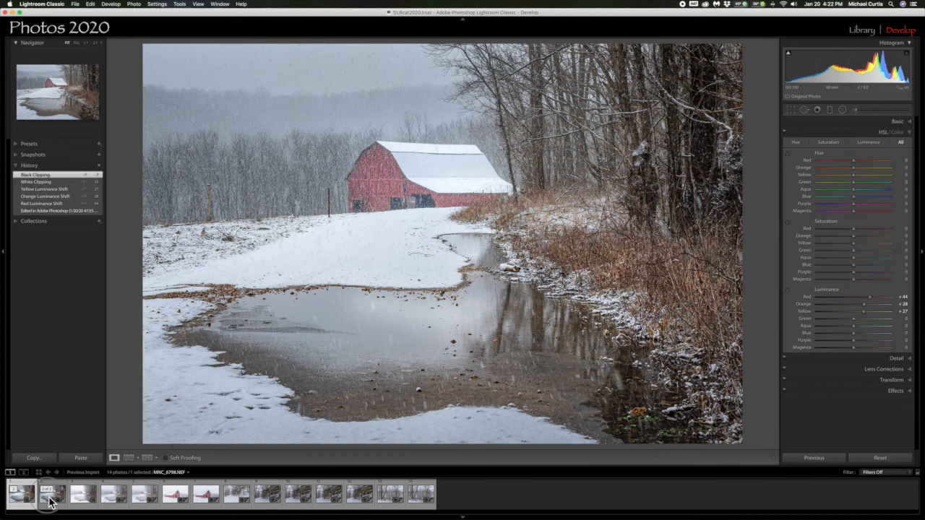
pyautogui.click(49, 499)
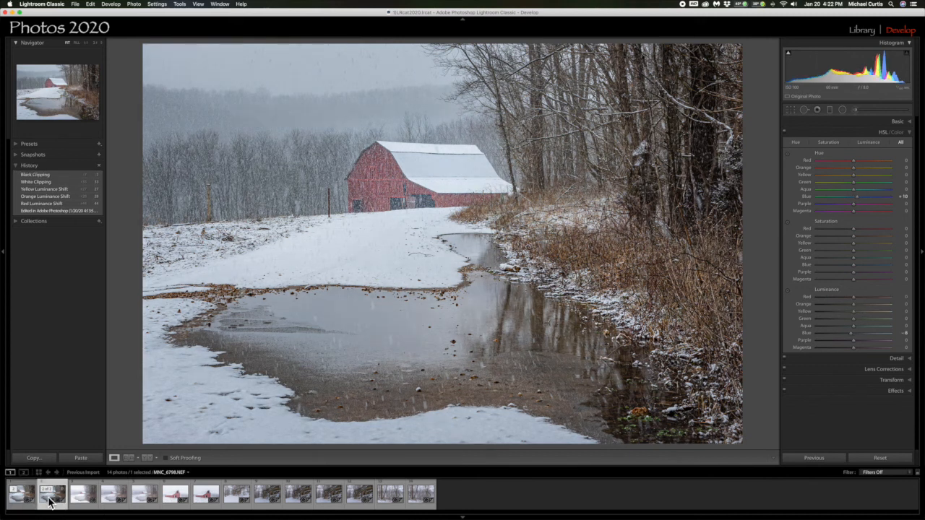
pyautogui.click(31, 498)
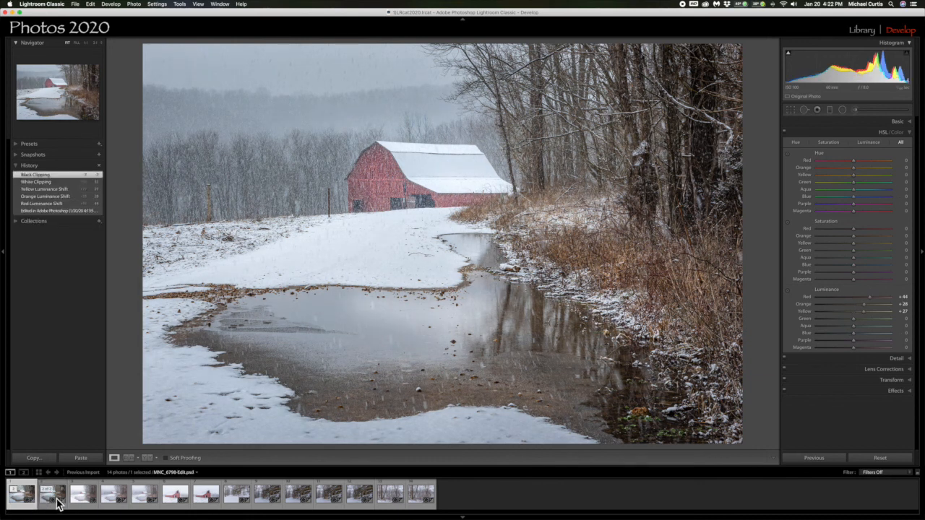
pyautogui.click(58, 502)
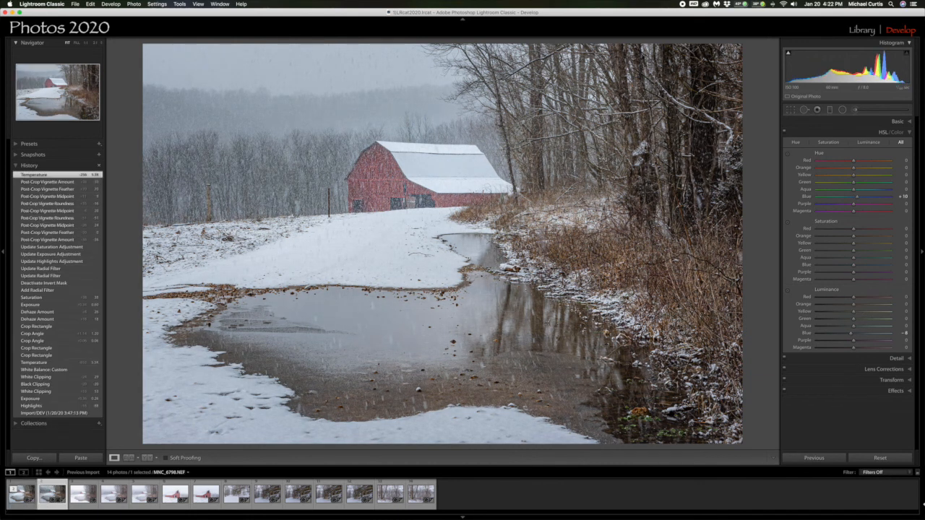
# Step: Reset MNC_6798.NEF to view the unedited original, undo the reset, and show MNC_6798-Edit.psd for comparison
pyautogui.click(886, 460)
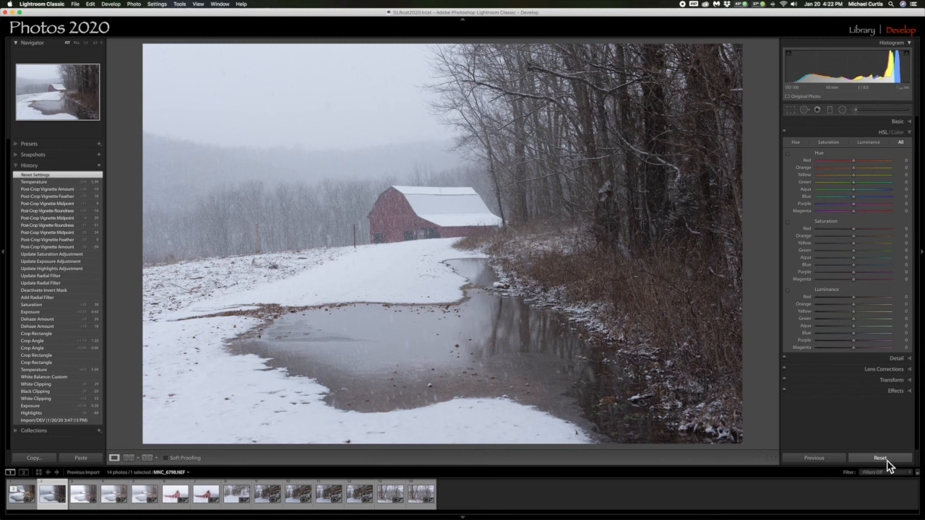
pyautogui.press('super+z')
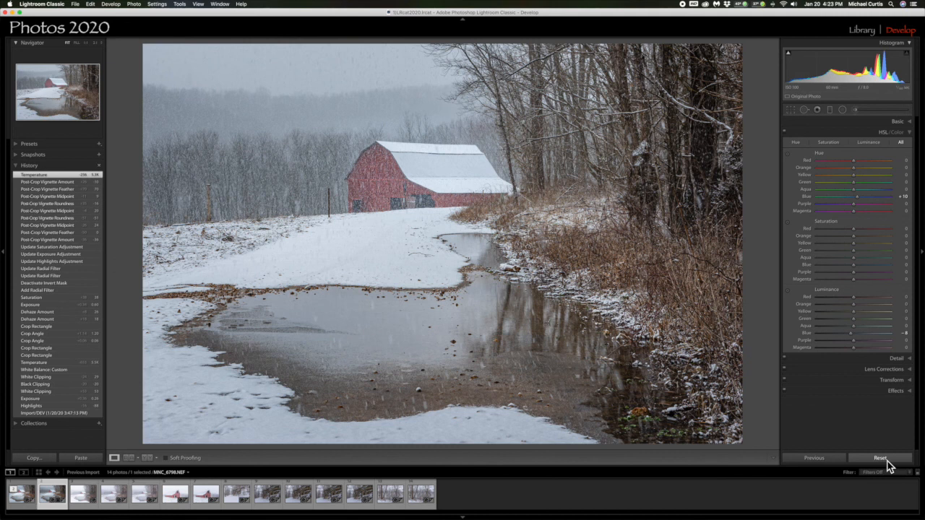
pyautogui.click(16, 499)
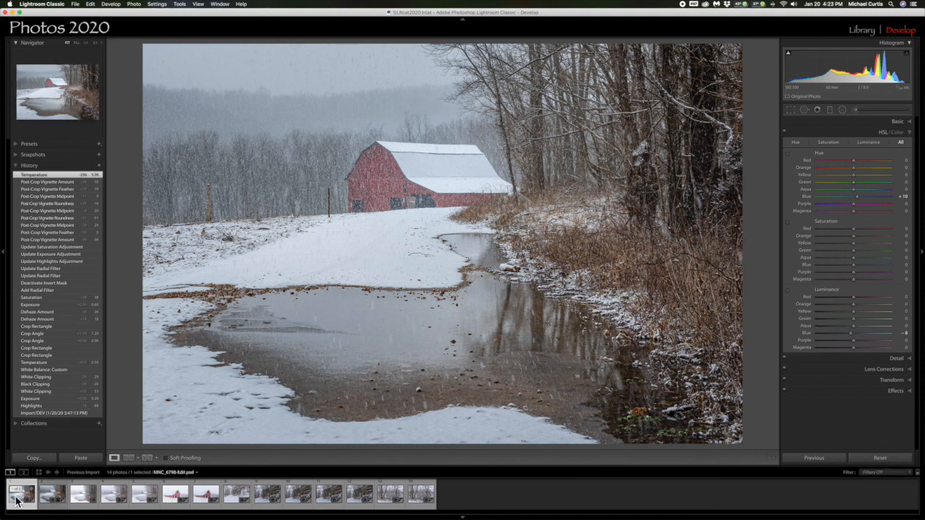